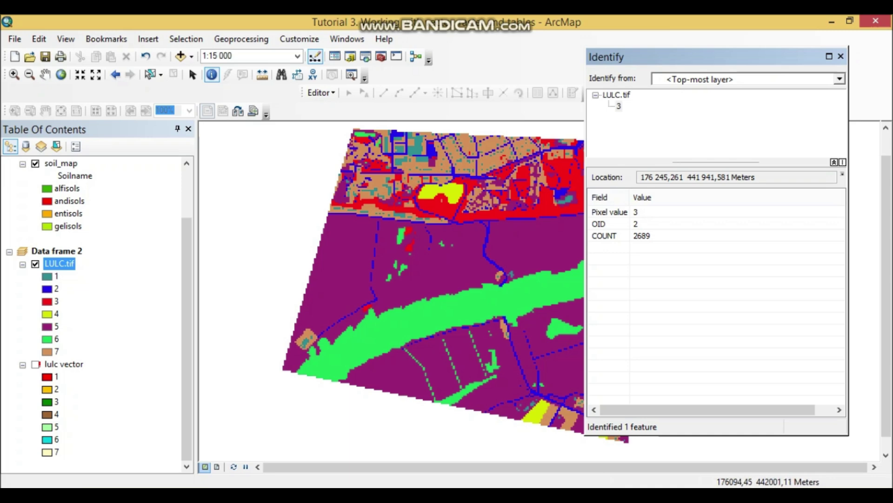
Move the Identify window aside and examine the pixel value, OID and COUNT attributes of the LULC.tif cell
left_click_drag(703, 57, 683, 56)
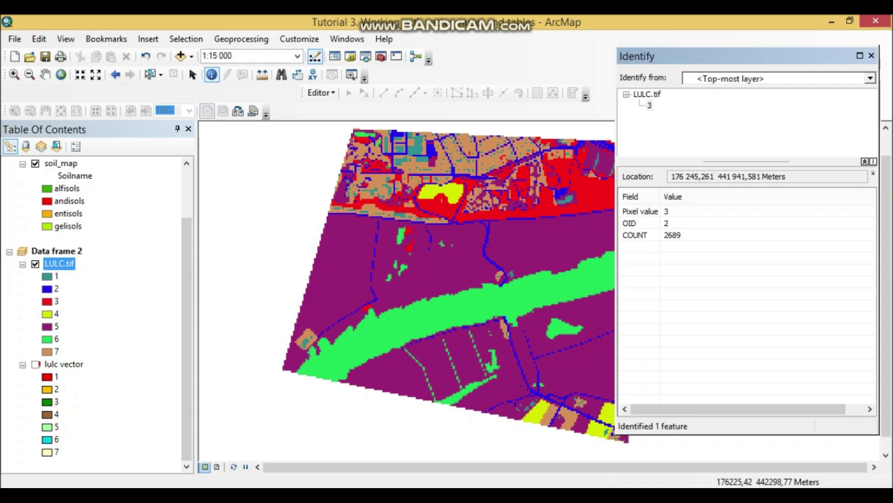
left_click(640, 212)
left_click(641, 223)
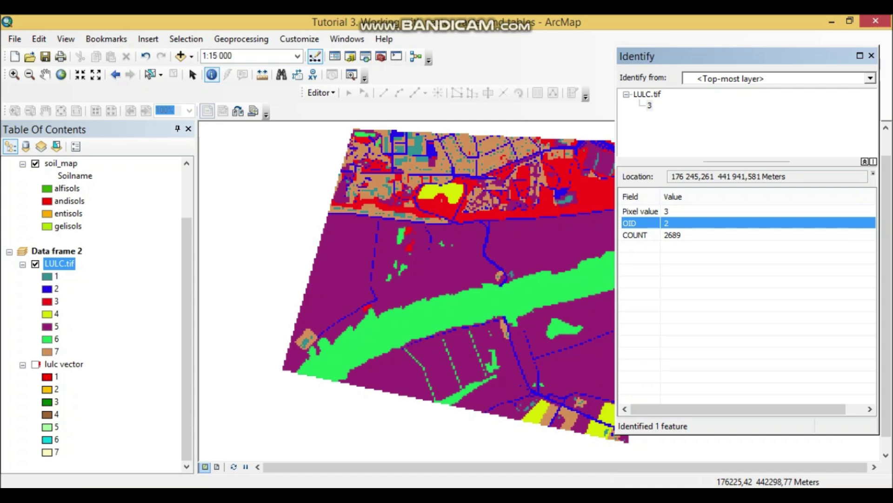
left_click(640, 211)
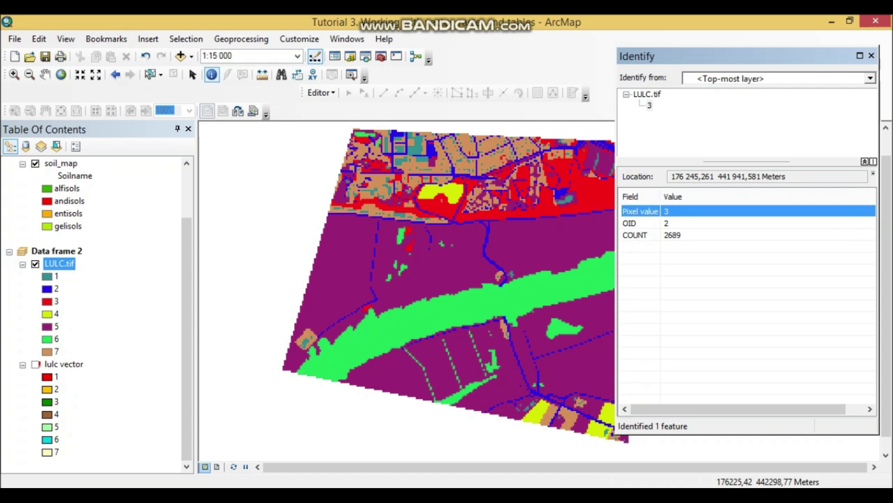
left_click(640, 234)
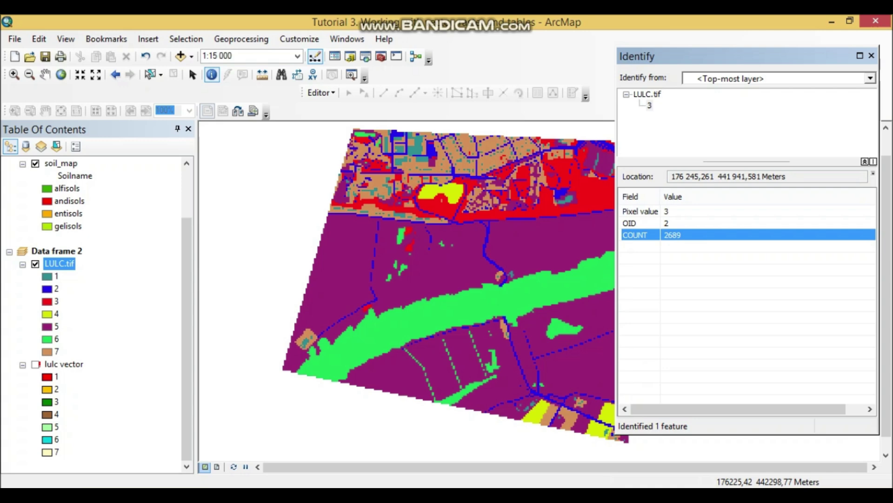
Copy a screenshot of the map with the Identify results and paste it under question 6a in the Word document
key("ctrl+c")
left_click(667, 212)
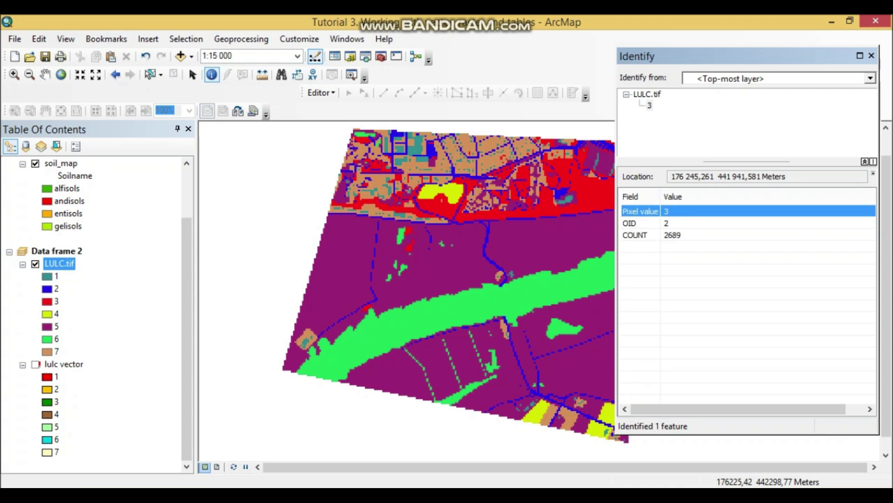
mouse_move(181, 487)
left_click(181, 428)
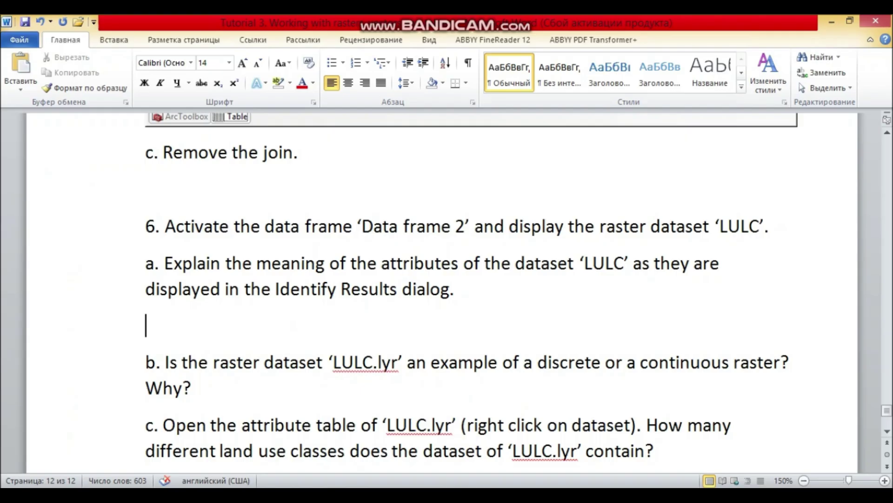
double_click(150, 327)
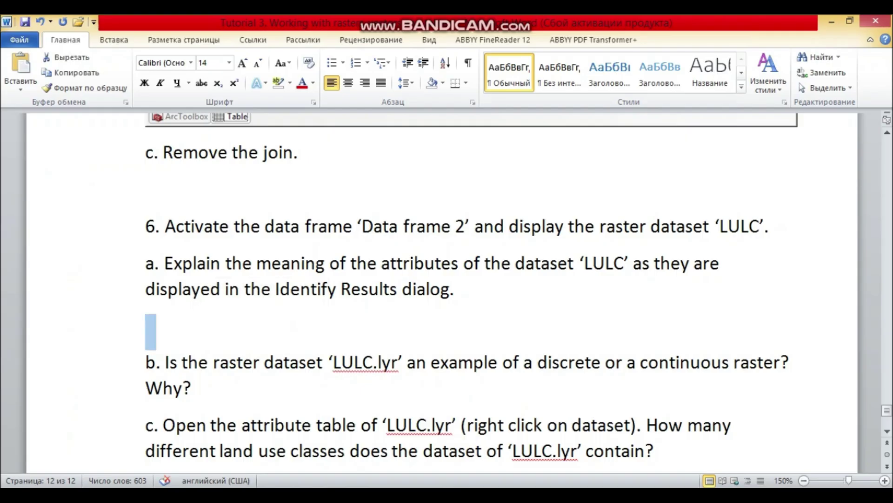
left_click(151, 327)
key("ctrl+v")
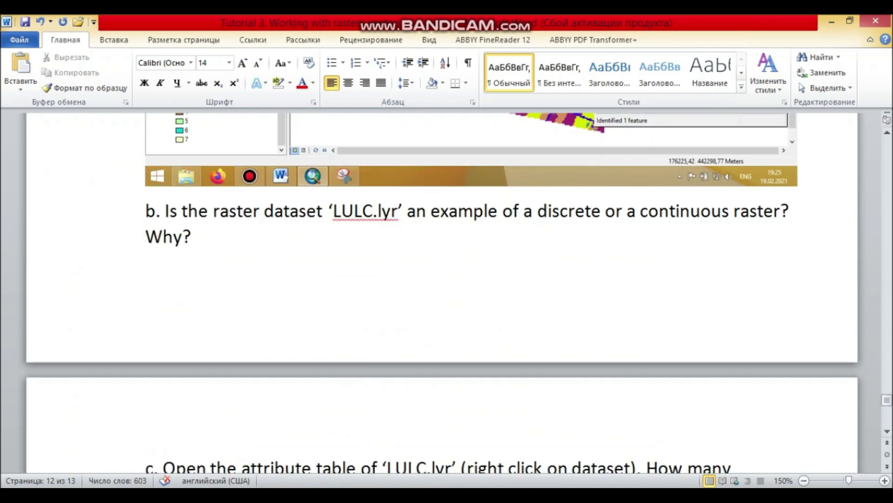
Remove '.lyr' from the dataset name in question 6b
left_click_drag(398, 212, 374, 213)
key("Delete")
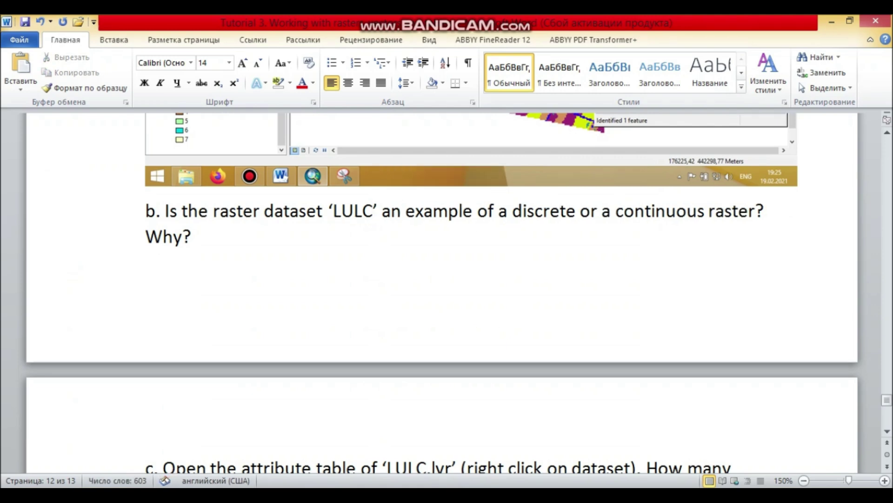
left_click(163, 237)
Switch to ArcMap, close the Identify window and activate the Select Elements tool
key("alt+Tab")
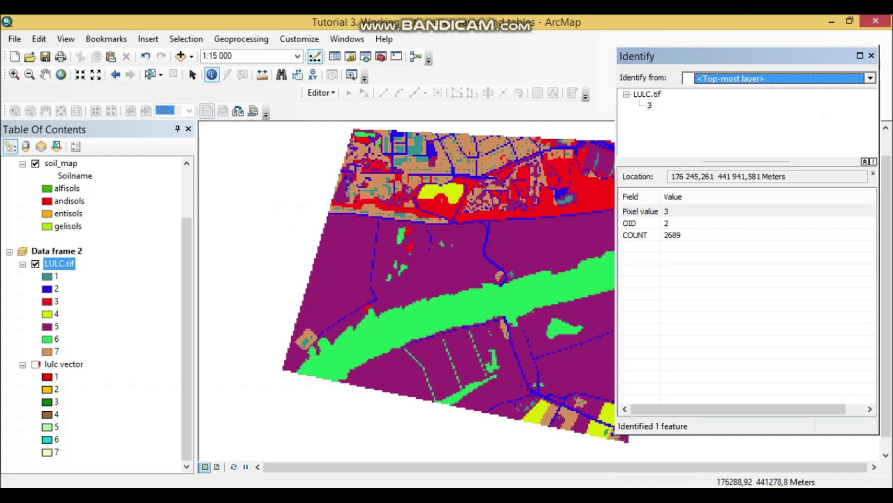
left_click(871, 55)
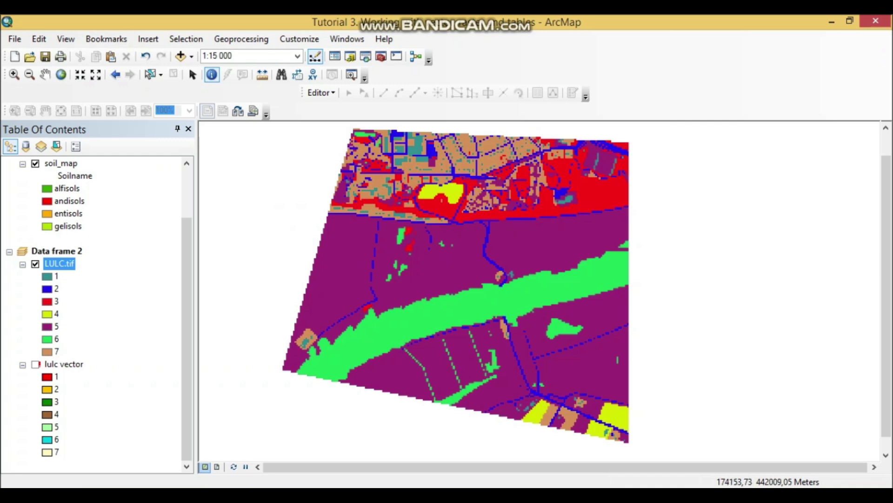
left_click(192, 75)
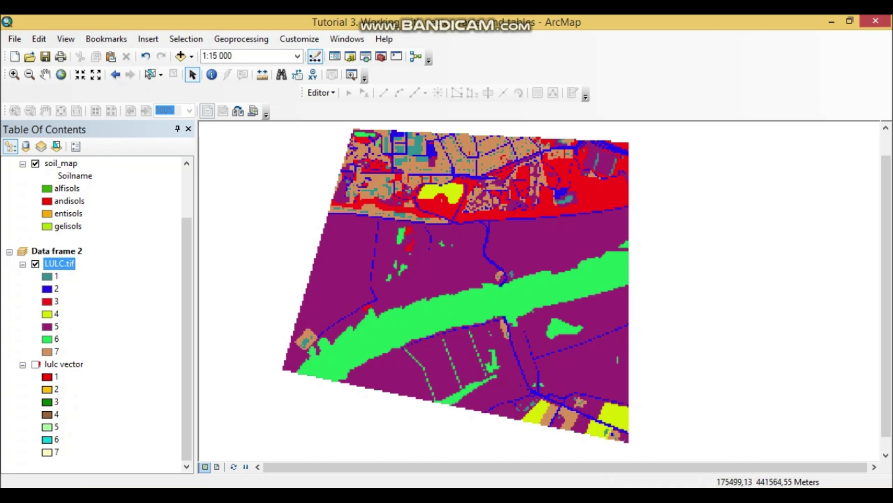
scroll(510, 275, "up", 2)
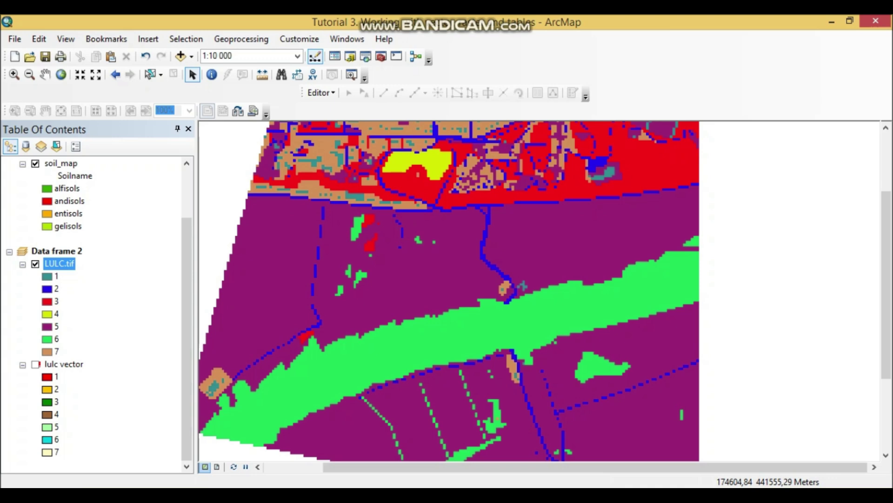
View the attribute table of the LULC.tif layer, then close it
right_click(67, 263)
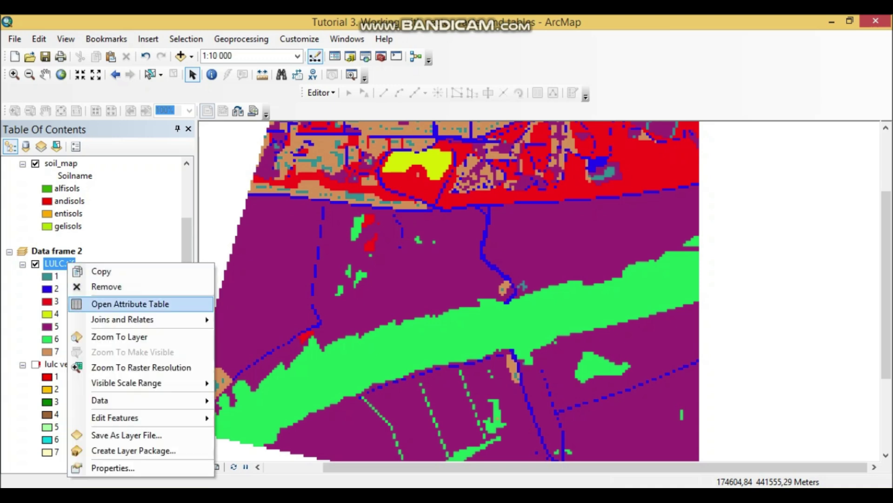
left_click(131, 304)
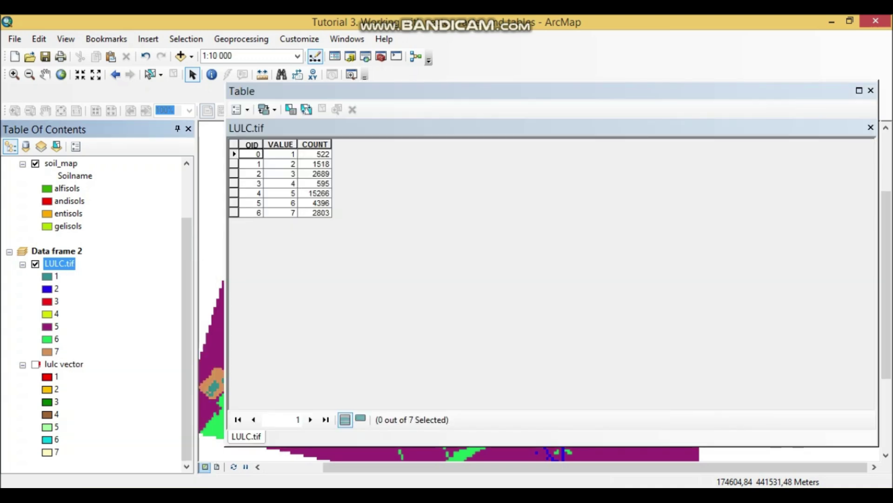
left_click(871, 90)
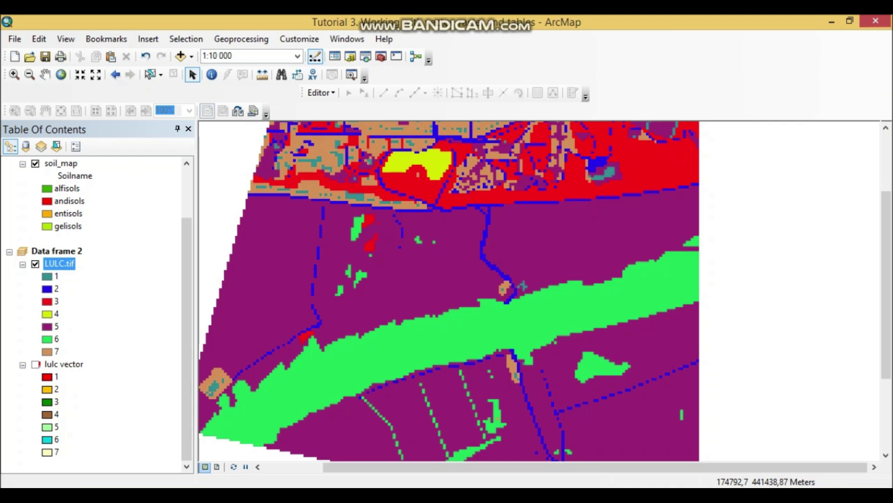
scroll(360, 305, "down", 2)
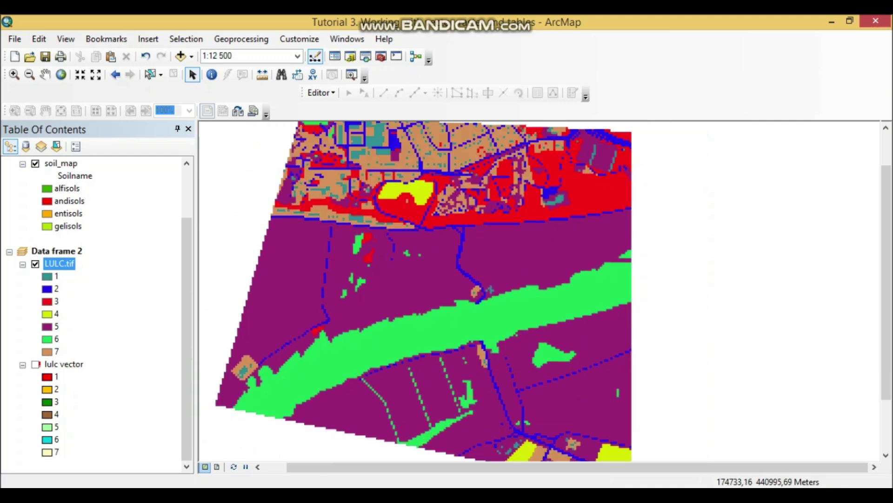
scroll(521, 277, "down", 1)
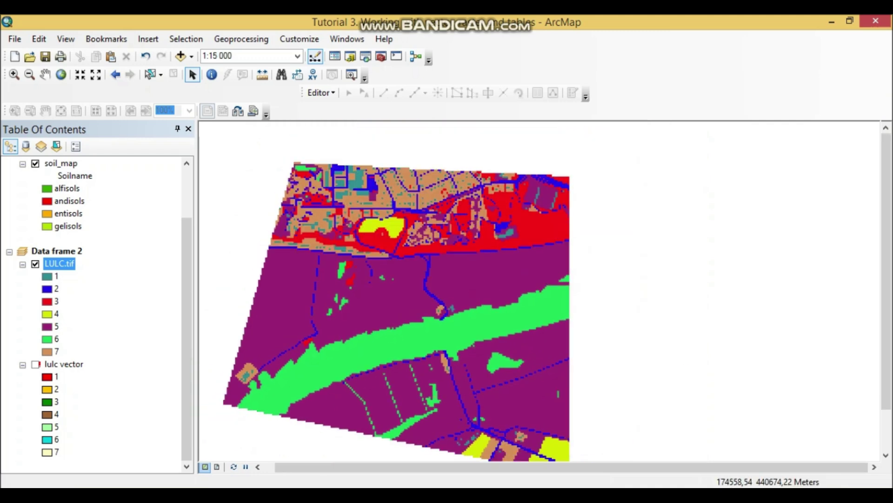
Switch to Word and delete '.lyr' from the first dataset name in question 6c
left_click(185, 493)
scroll(442, 291, "down", 3)
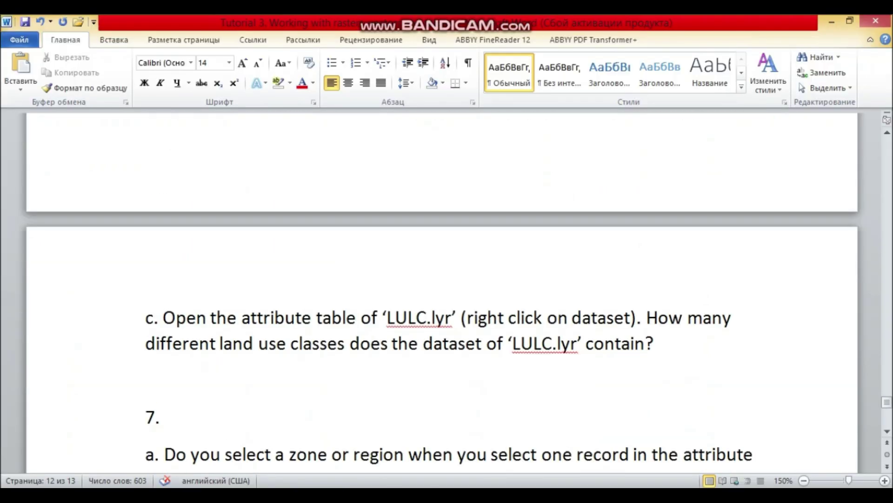
key("Up")
key("Up")
key("Up")
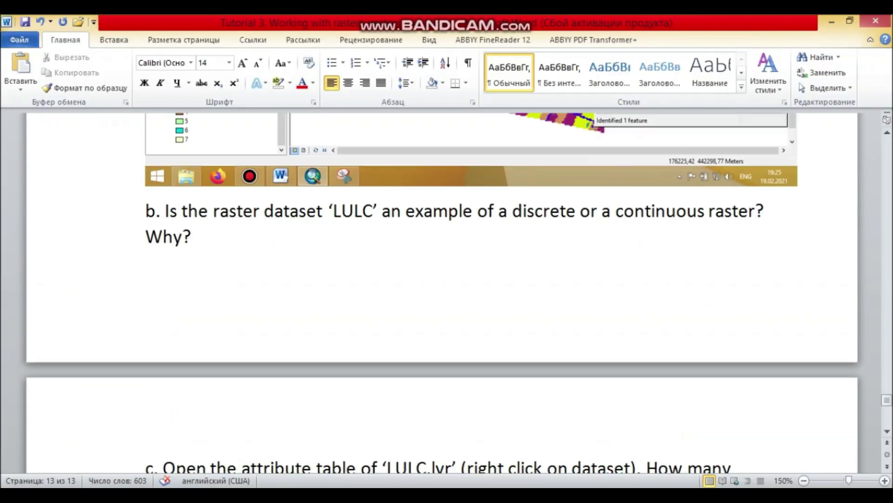
left_click(191, 236)
scroll(442, 291, "down", 4)
left_click(146, 330)
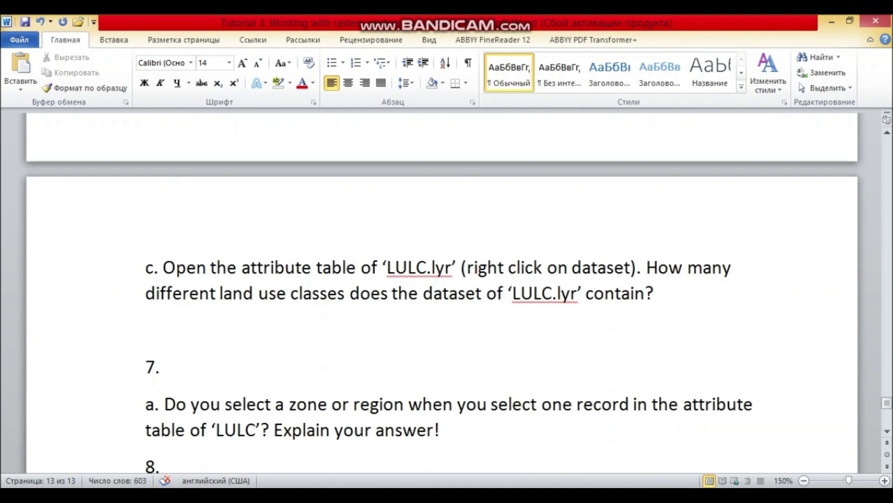
left_click_drag(452, 268, 427, 268)
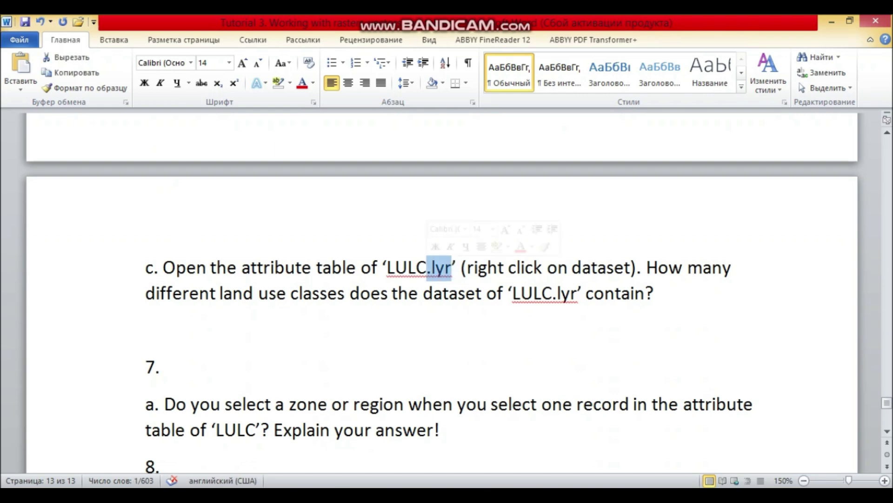
key("Delete")
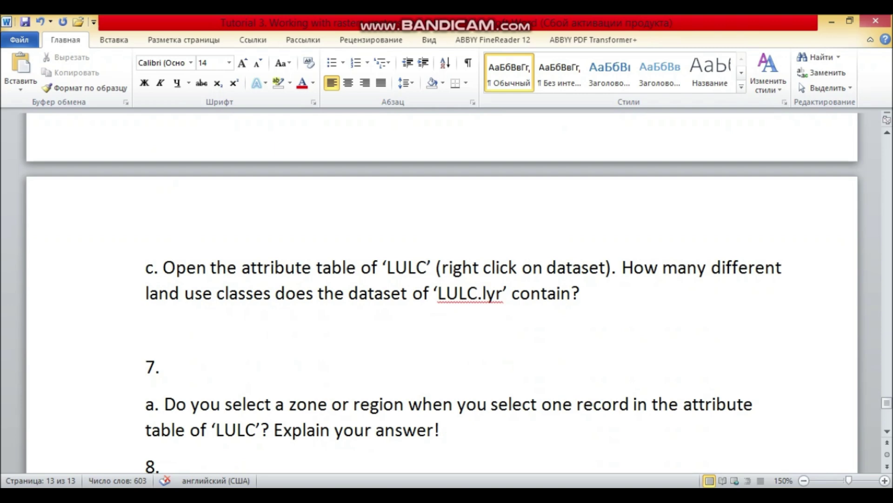
Delete '.lyr' from the second dataset name in question 6c
left_click(503, 293)
key("BackSpace")
key("BackSpace")
key("BackSpace")
key("BackSpace")
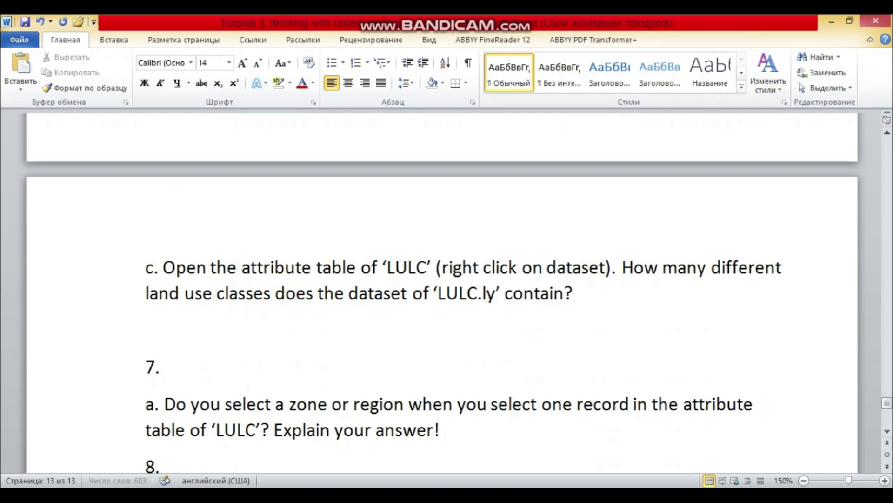
Switch to ArcMap and open the LULC.tif attribute table to check its number of land use classes
key("alt+Tab")
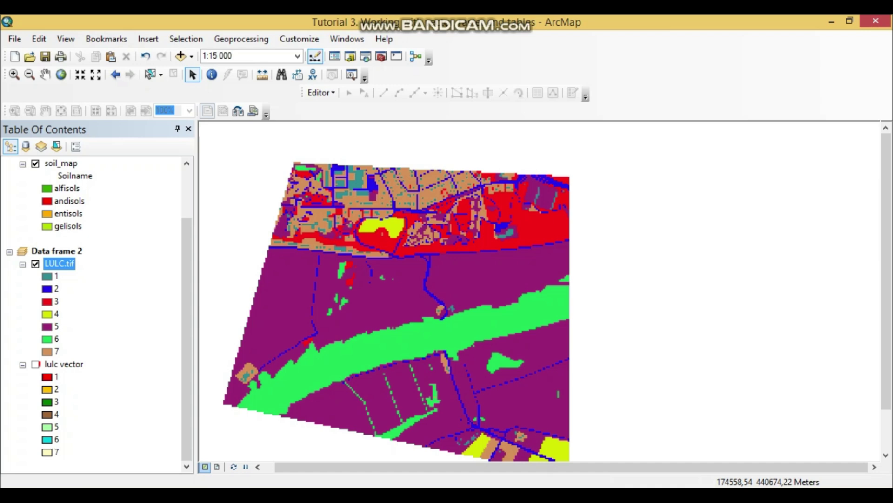
right_click(57, 263)
left_click(93, 306)
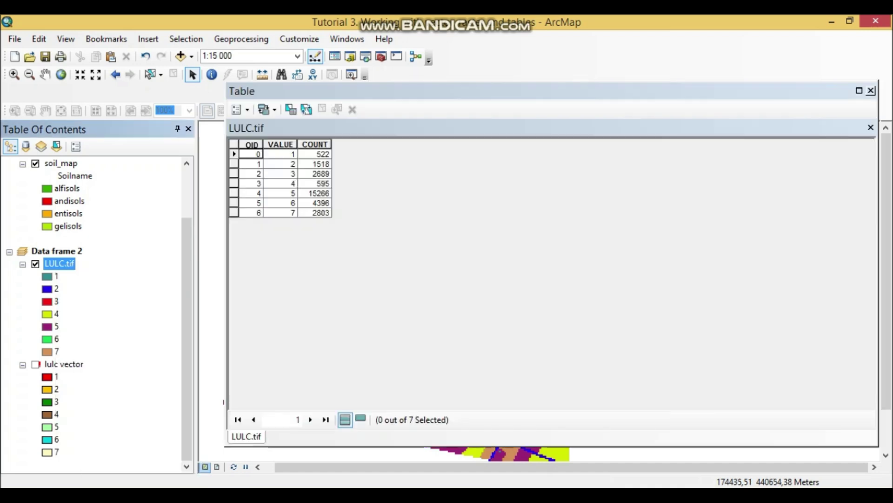
Switch to Word and write the answer '7 land use and land cover classes' below question 6c
key("alt+Tab")
left_click(146, 330)
type("7 land")
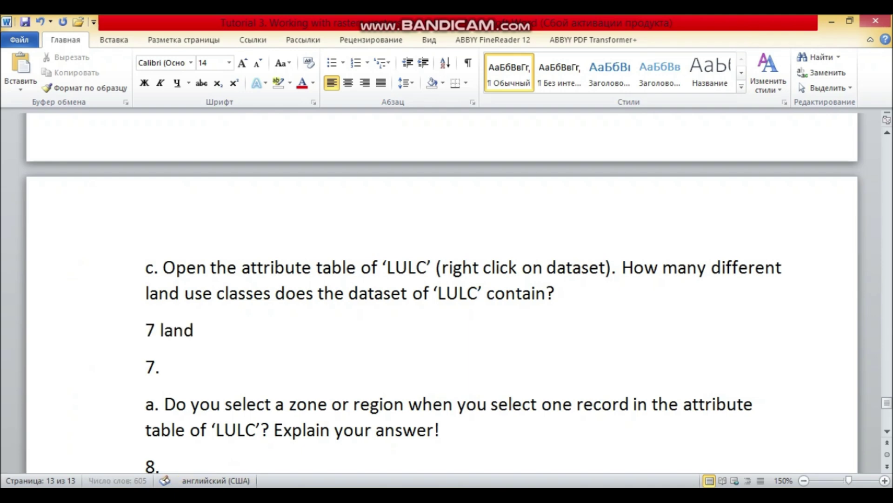
type(" use and l")
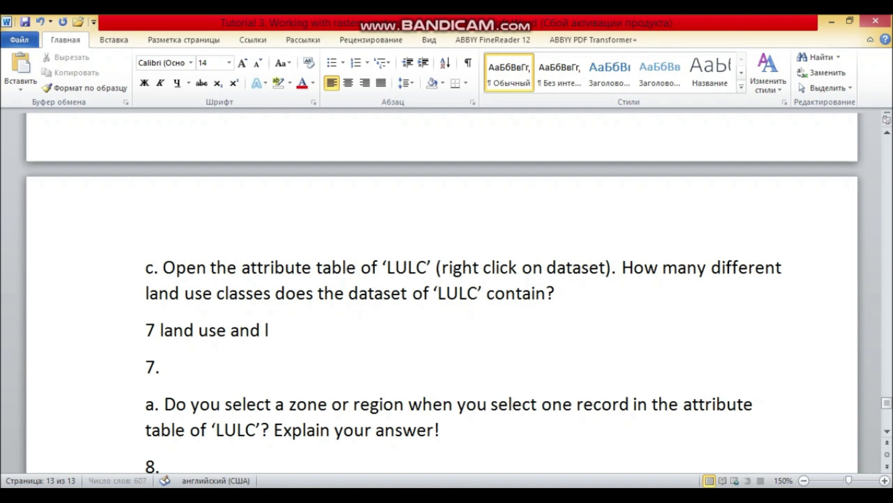
type("and cover cl")
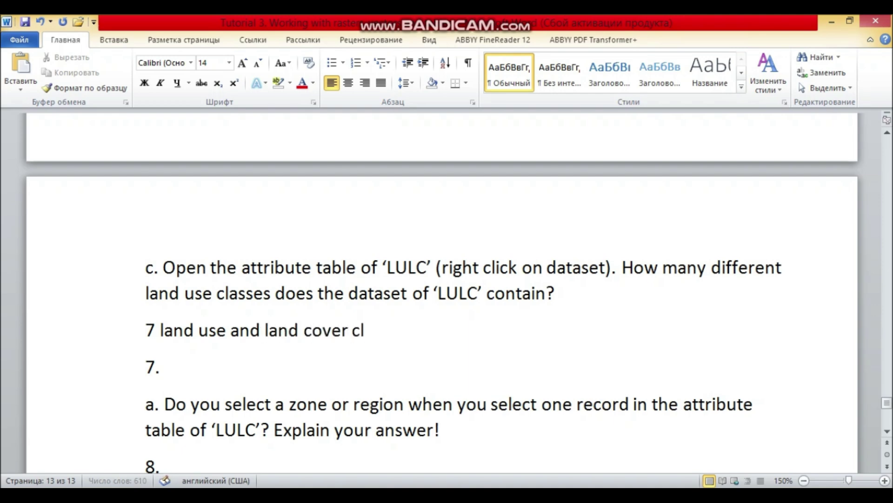
type("asses")
Insert an empty line for the answer below question 7a
scroll(442, 293, "down", 3)
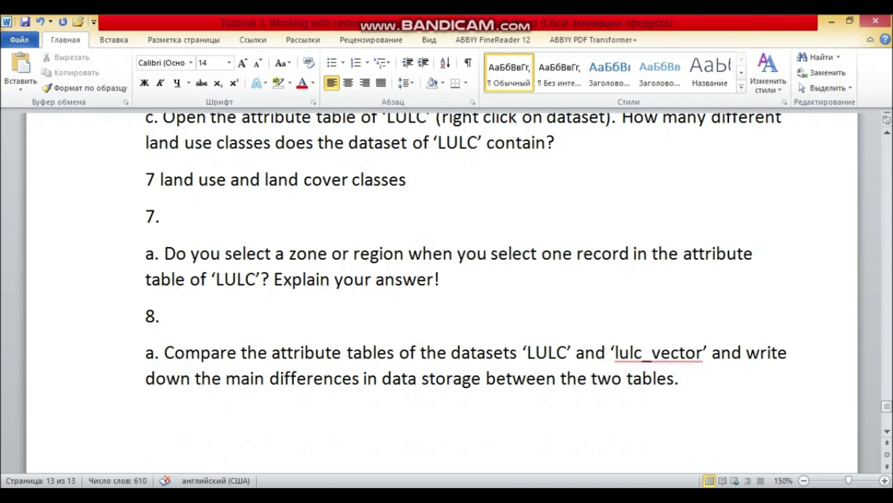
left_click(440, 279)
key("Return")
Switch to ArcMap, close the open table and reopen the attribute table of LULC.tif
key("alt+Tab")
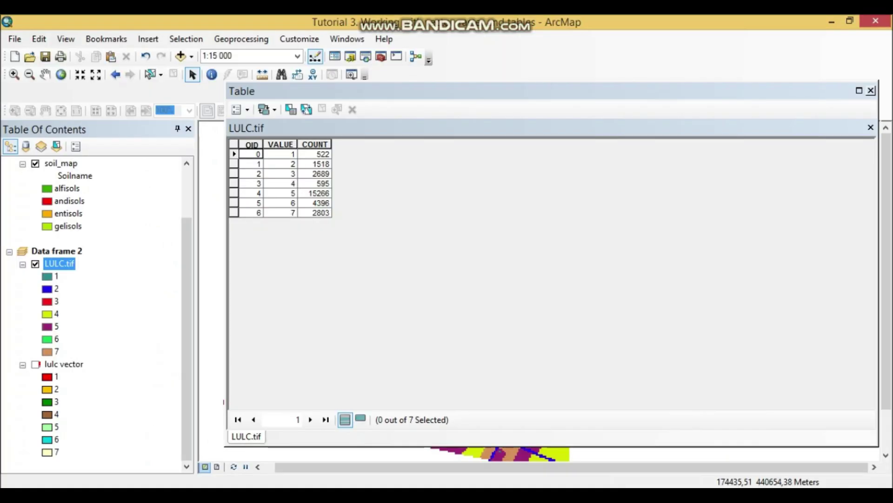
left_click(871, 90)
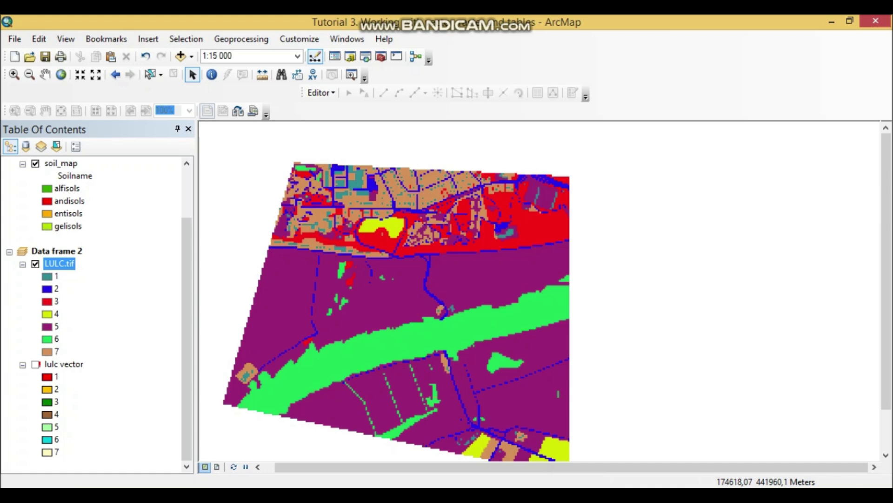
right_click(59, 263)
left_click(139, 309)
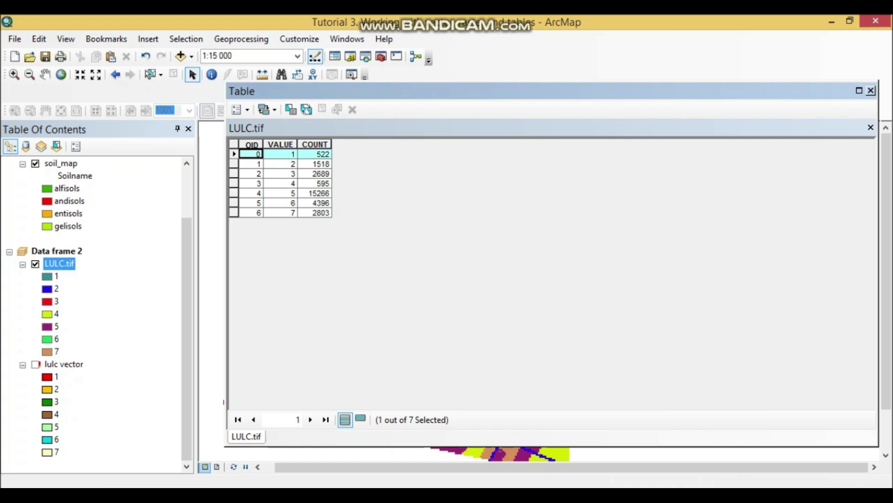
Select the LULC.tif records one at a time down to the one with VALUE 7, then close the table
left_click(234, 164)
left_click(234, 174)
left_click(234, 183)
left_click(234, 193)
left_click(234, 203)
left_click(234, 213)
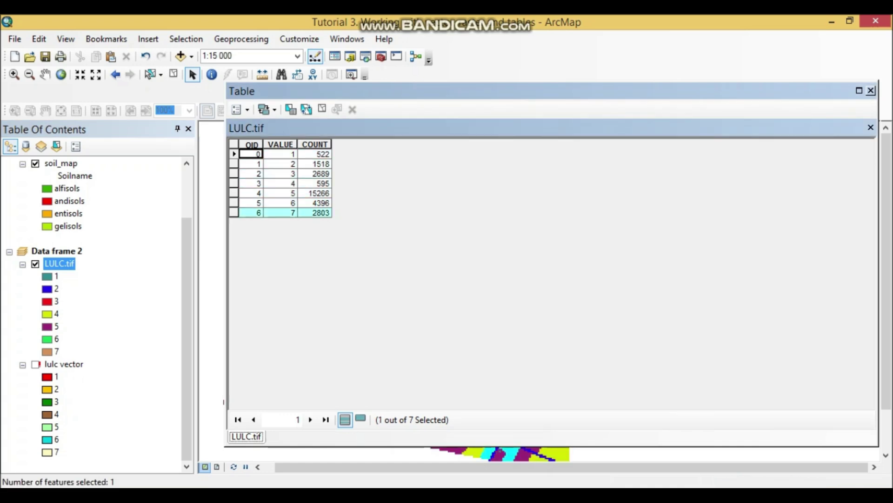
left_click(871, 90)
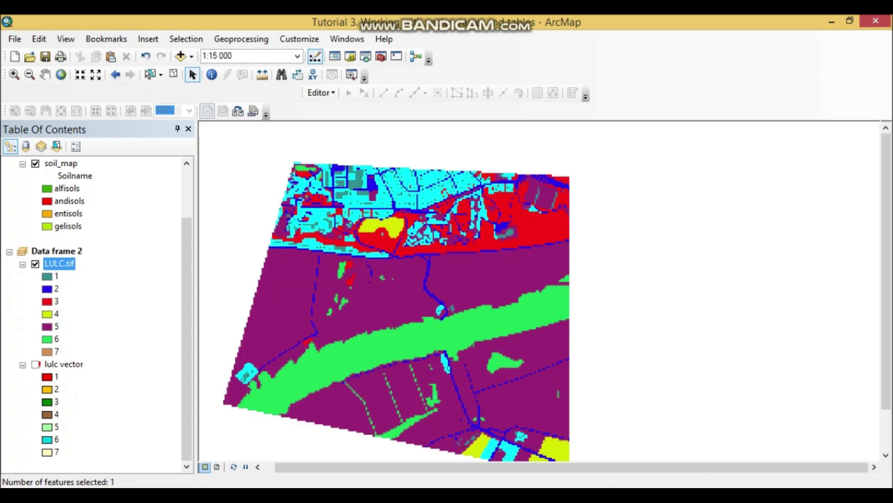
Clear the current record selection of the LULC.tif layer
left_click(173, 75)
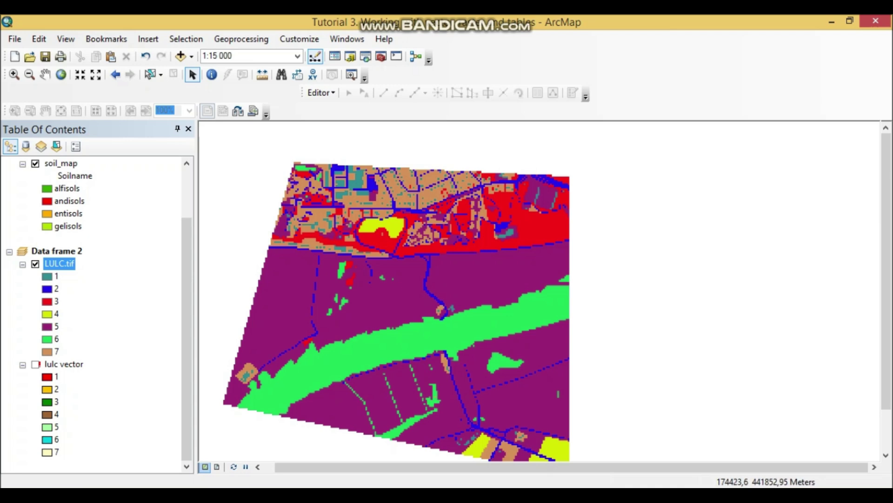
right_click(65, 263)
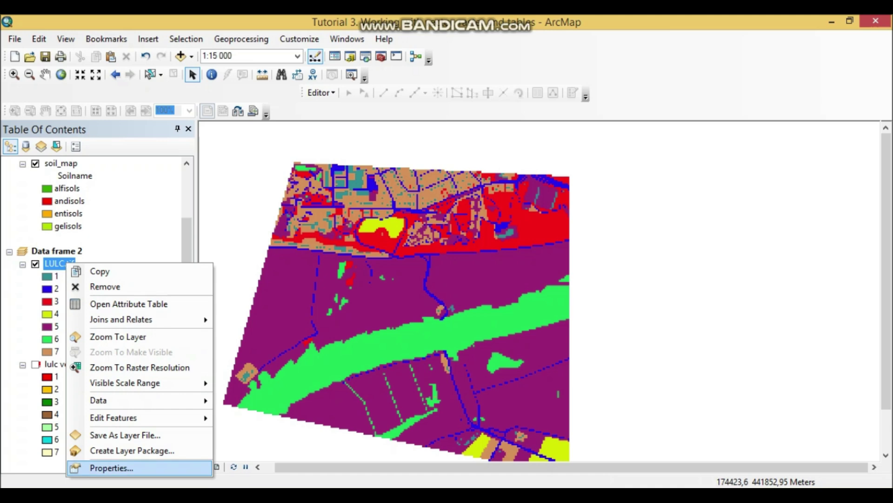
left_click(103, 464)
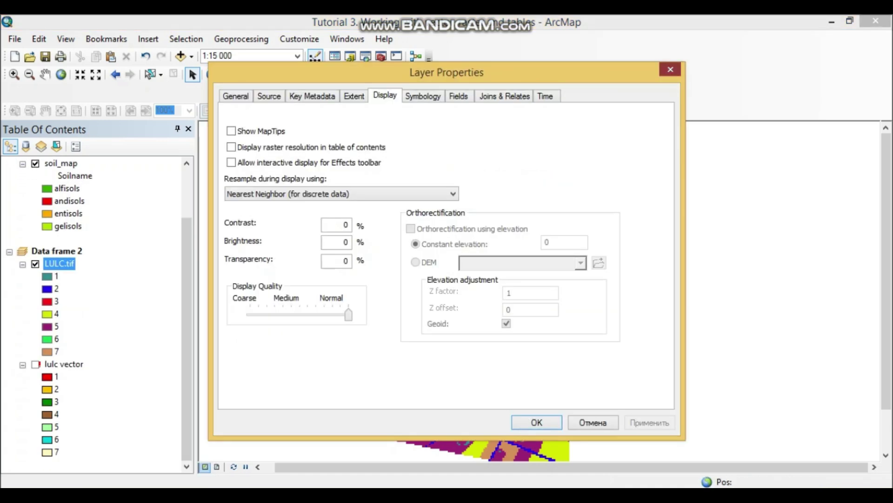
left_click(670, 69)
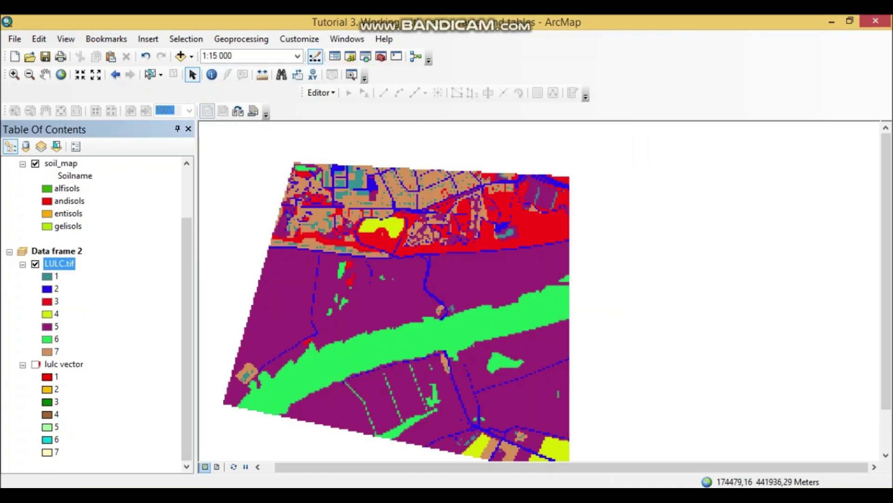
Give class 5 of LULC.tif the outlined light Green symbol and class 6 the Lake symbol
left_click(47, 326)
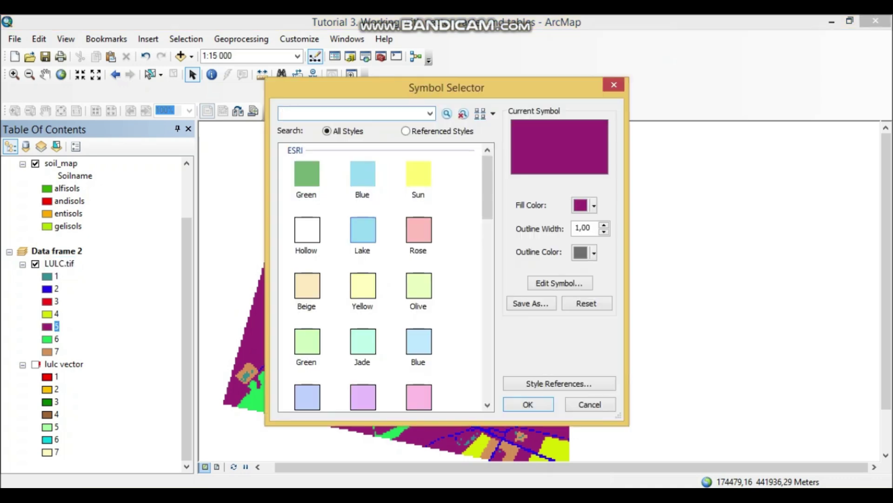
left_click(306, 341)
left_click(528, 404)
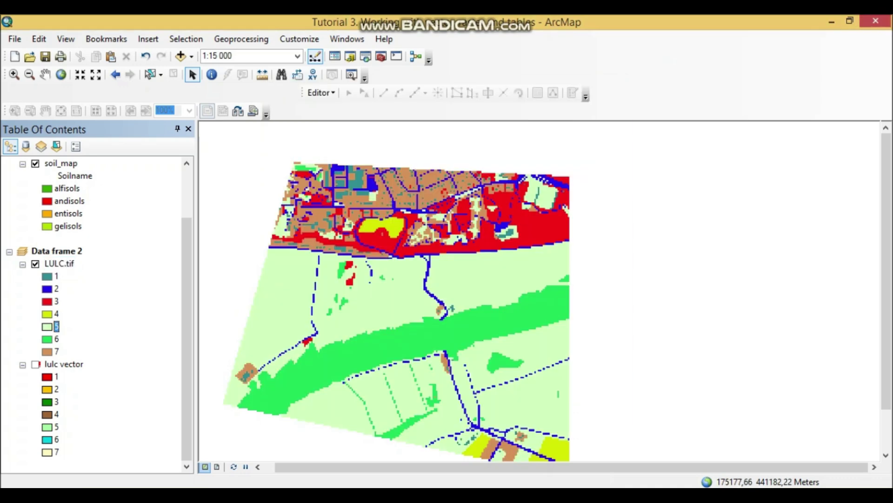
left_click(47, 339)
double_click(56, 339)
left_click(361, 229)
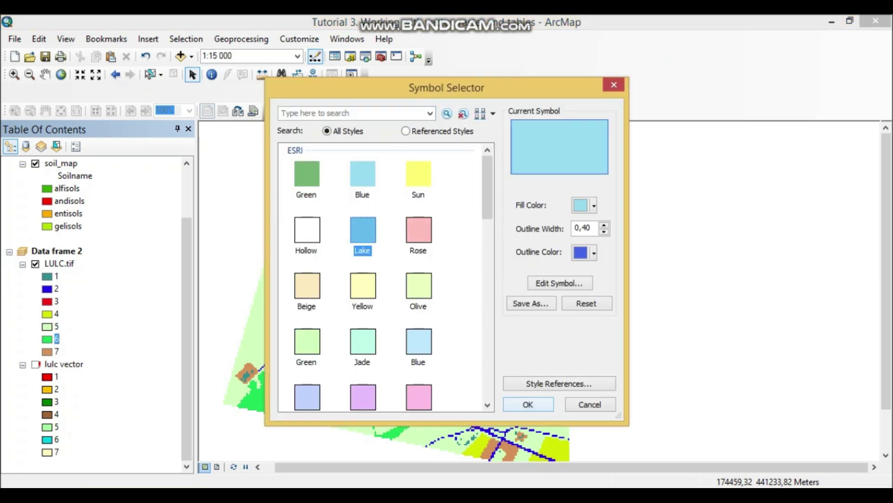
left_click(525, 403)
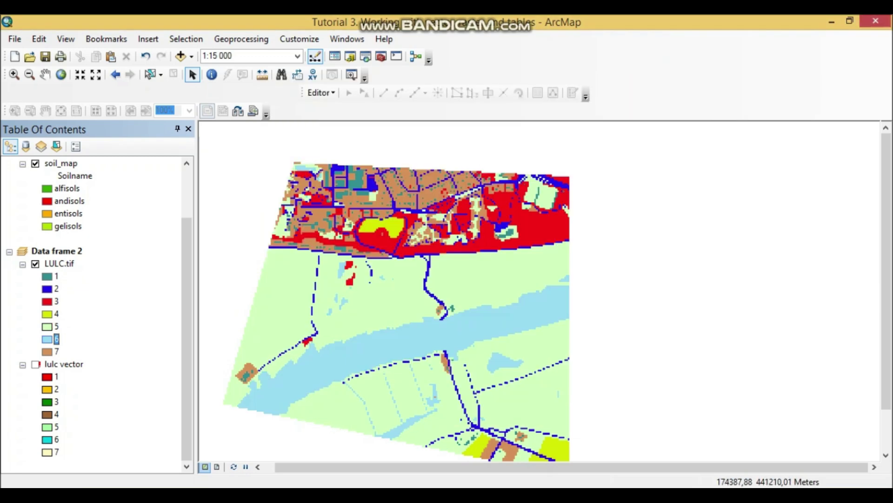
Give class 3 of LULC.tif the ESRI Green symbol and set the fill colour of class 1 to bright red
double_click(57, 301)
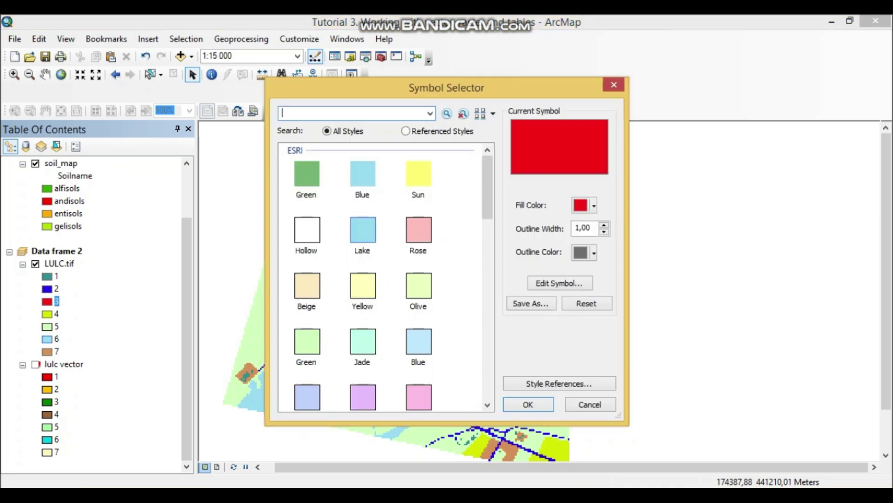
left_click(305, 176)
left_click(524, 403)
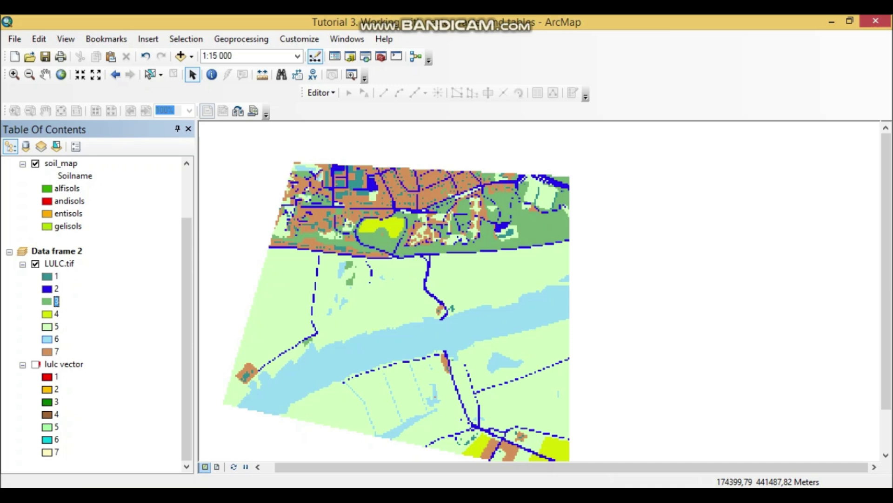
left_click(47, 276)
mouse_move(487, 187)
left_mouse_down()
mouse_move(487, 298)
mouse_move(487, 187)
left_mouse_up()
left_click(584, 205)
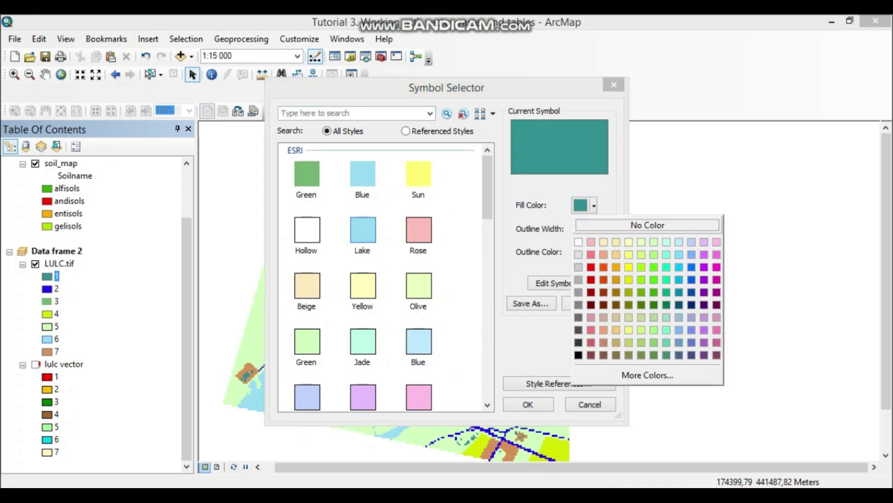
left_click(591, 267)
left_click(528, 404)
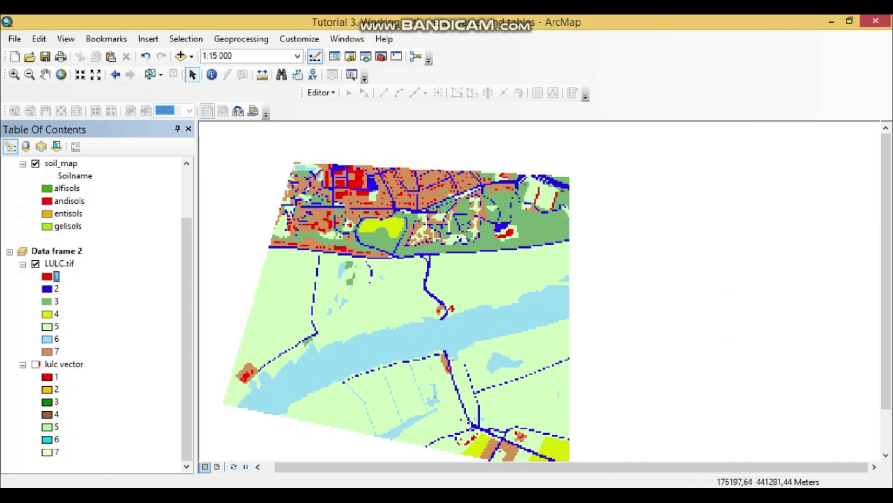
Look over the records in the LULC.tif attribute table, close it, and reread question 7a in Word
left_click(45, 74)
left_click_drag(417, 218, 416, 193)
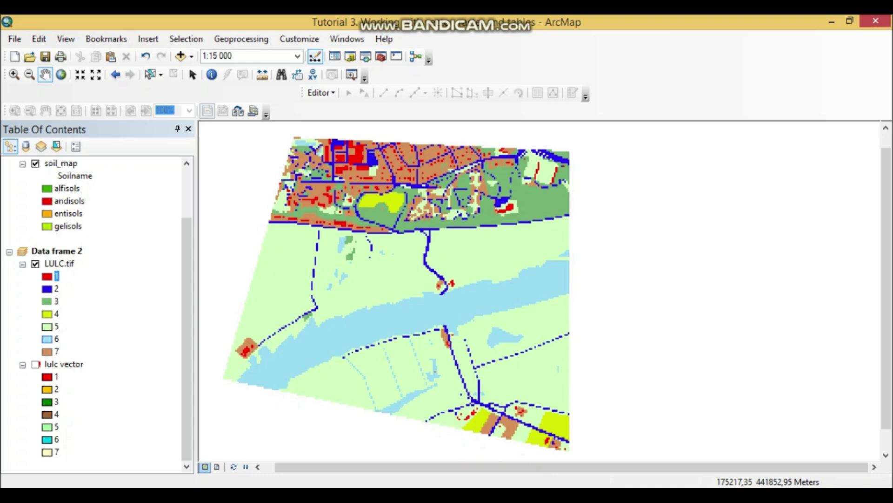
right_click(59, 263)
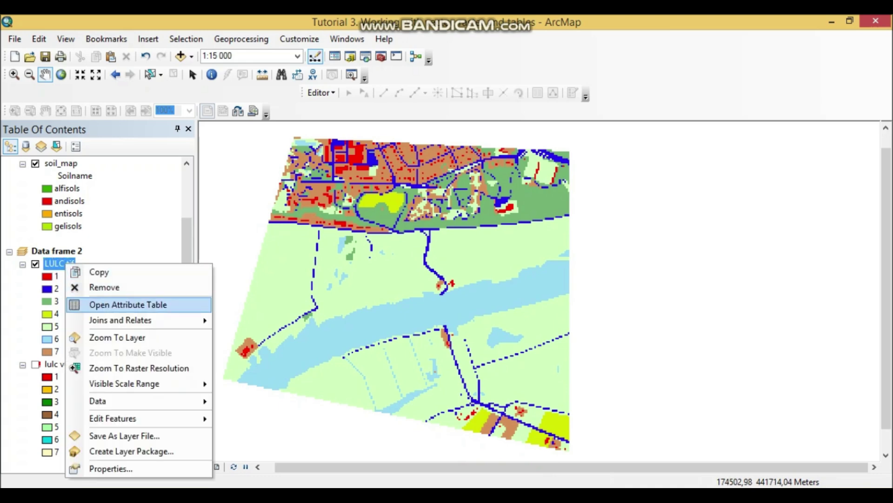
left_click(126, 303)
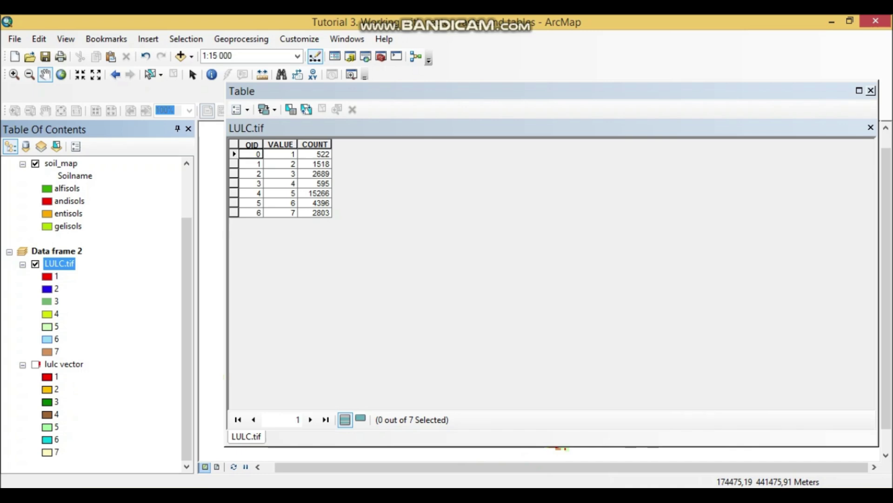
left_click(871, 91)
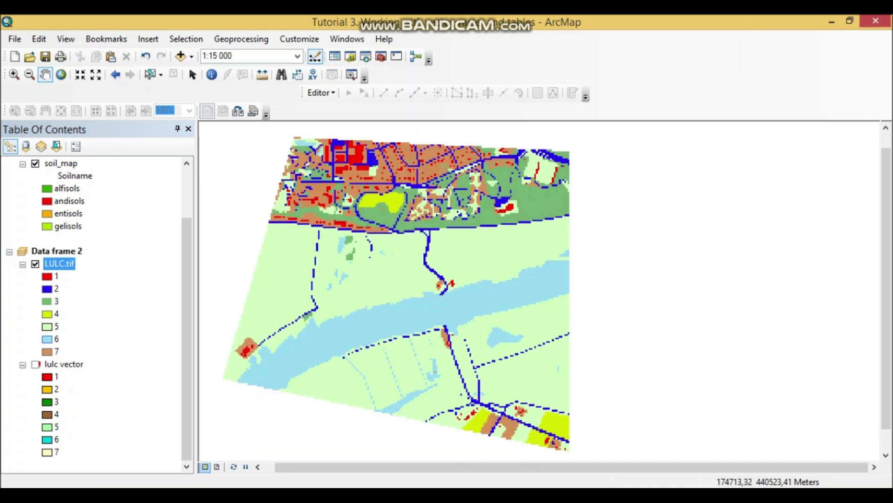
key("alt+Tab")
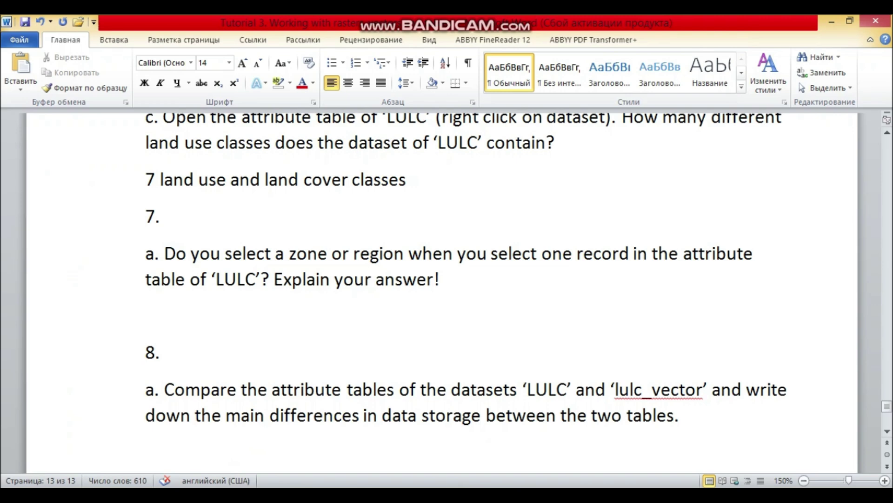
Switch to ArcMap, select the VALUE 5 record in the LULC.tif attribute table, close the table and inspect the highlighted cells on the map
key("alt+Tab")
right_click(65, 265)
left_click(130, 309)
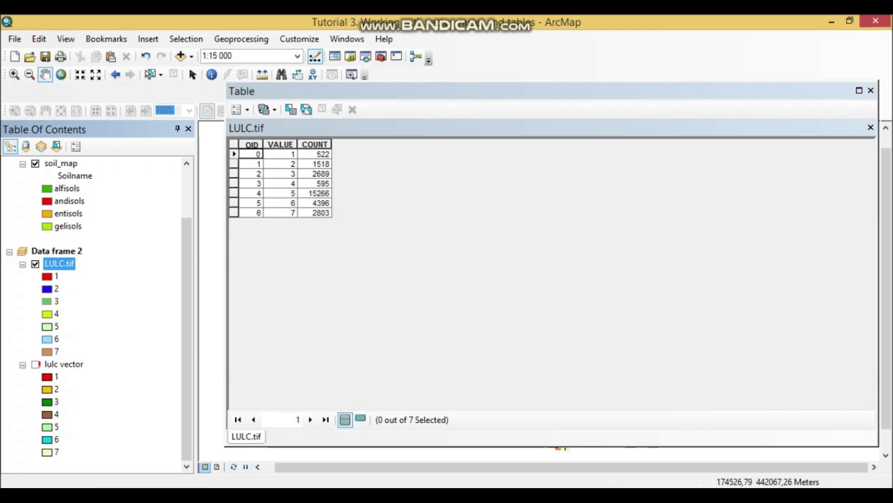
left_click(234, 202)
left_click(234, 193)
left_click(870, 91)
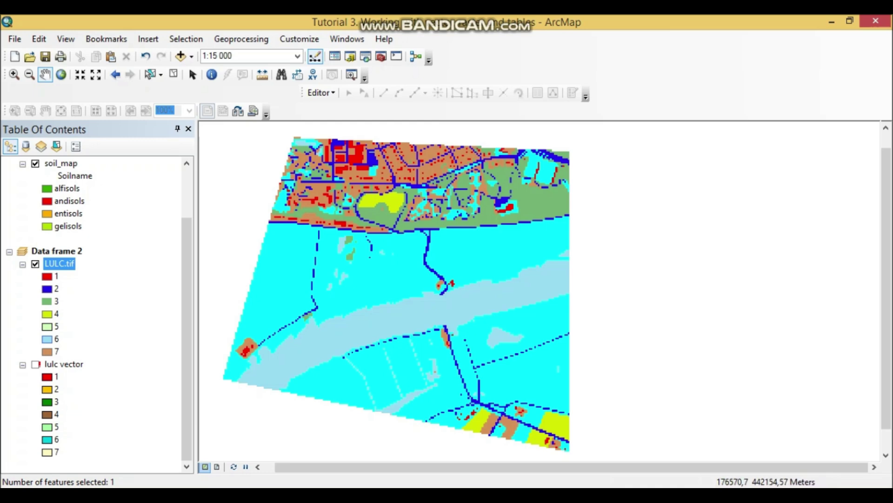
scroll(535, 279, "up", 5)
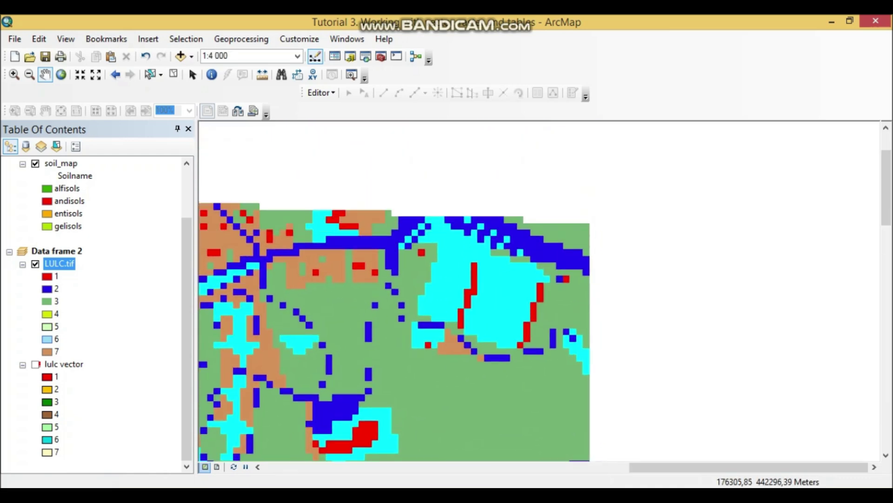
left_click_drag(545, 424, 570, 350)
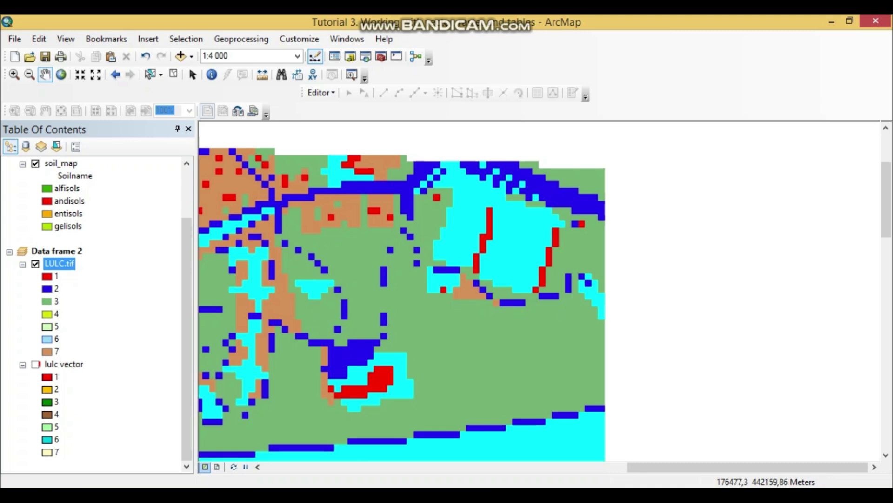
scroll(522, 275, "up", 5)
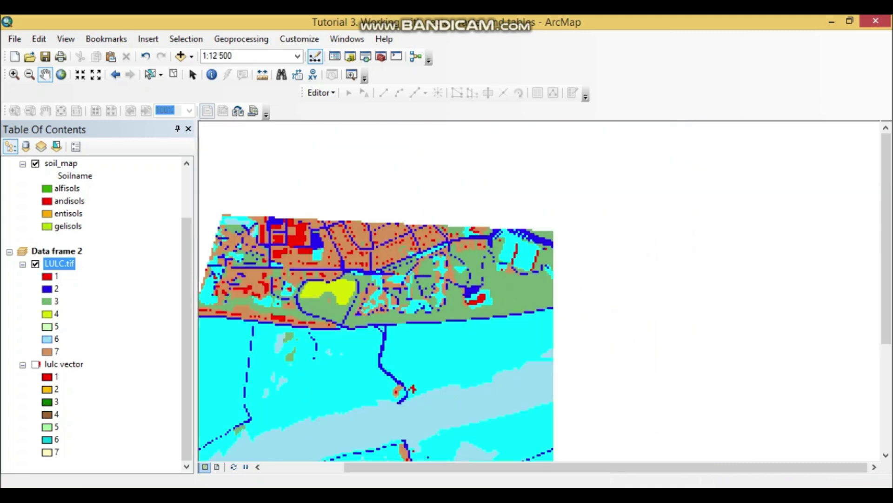
Switch to Word, write the answer 'We select one zone' below question 7a, and move on to question 8a
key("alt+Tab")
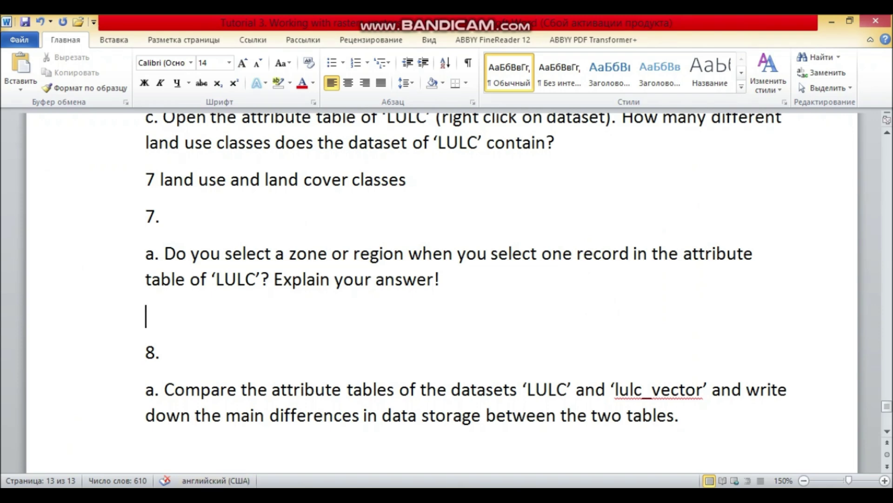
key("alt+Tab")
key("alt+Tab")
type("We x")
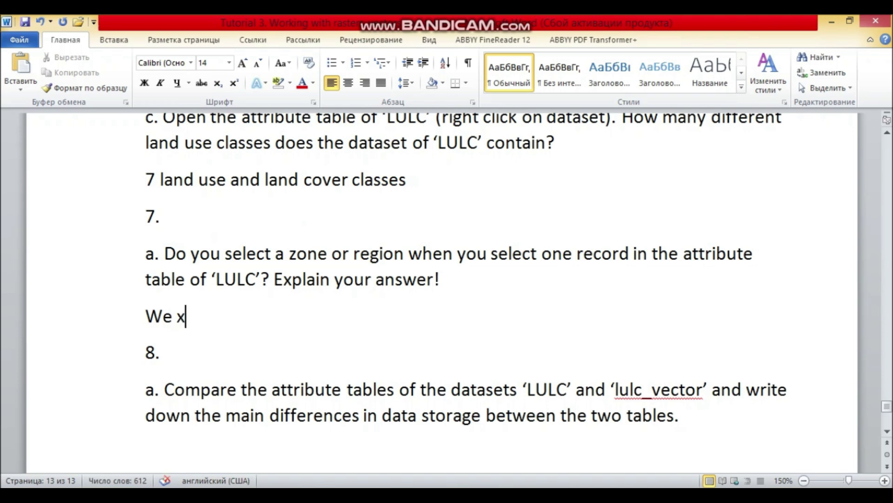
key("BackSpace")
type("selecr")
key("BackSpace")
type("t one zone")
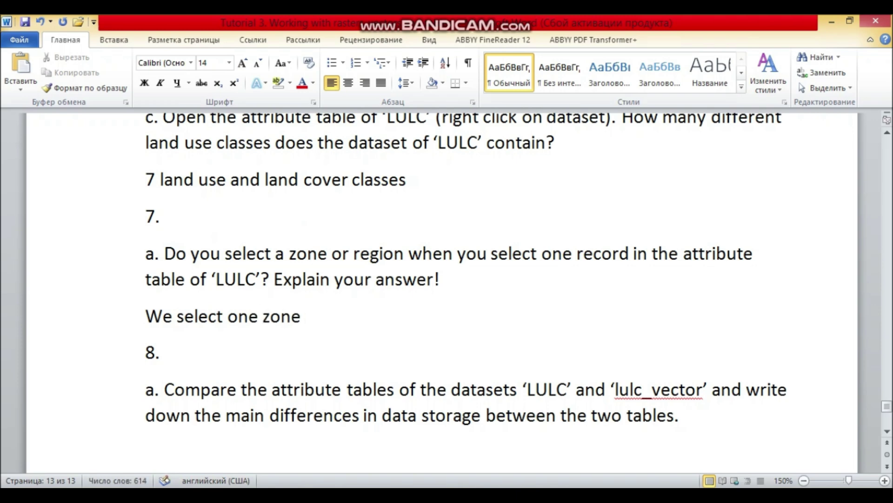
scroll(442, 294, "down", 3)
left_click(181, 265)
left_click(167, 265)
left_click(146, 301)
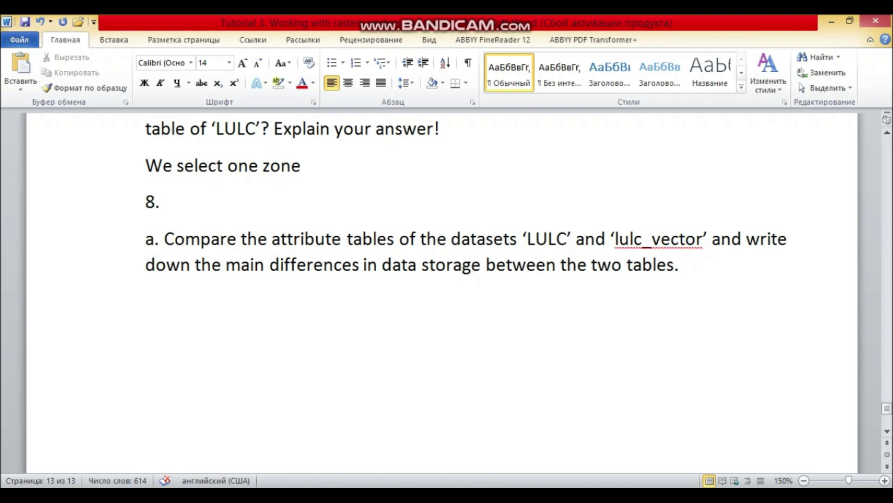
Switch to ArcMap, repair the data source of the lulc vector layer with lulc vector.shp, and turn the layer on
key("alt+Tab")
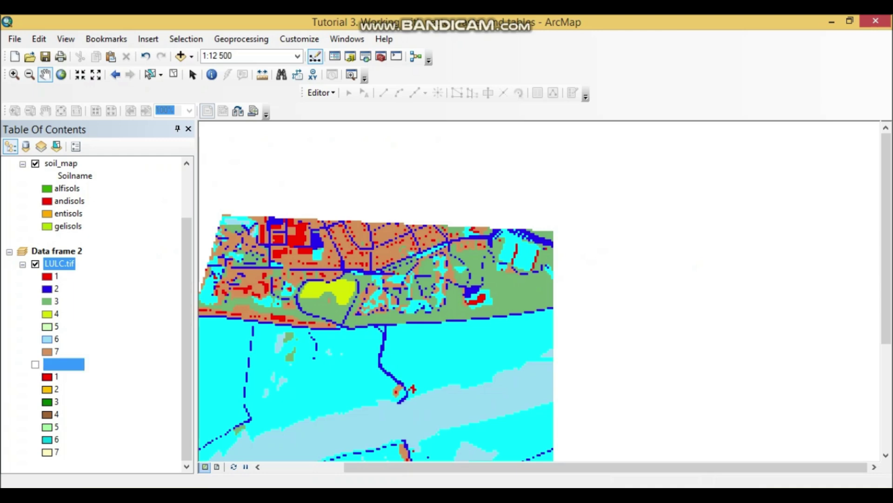
right_click(66, 364)
mouse_move(242, 307)
left_click(321, 309)
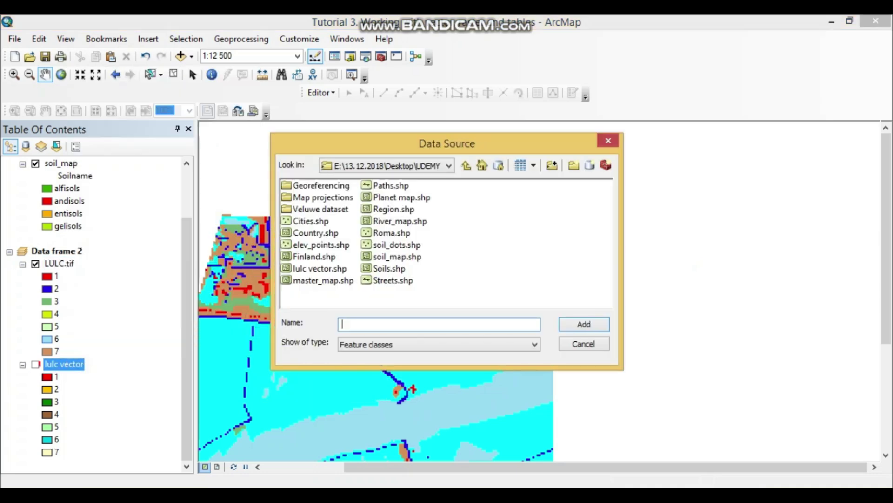
left_click(319, 268)
left_click(583, 324)
left_click_drag(357, 290, 422, 220)
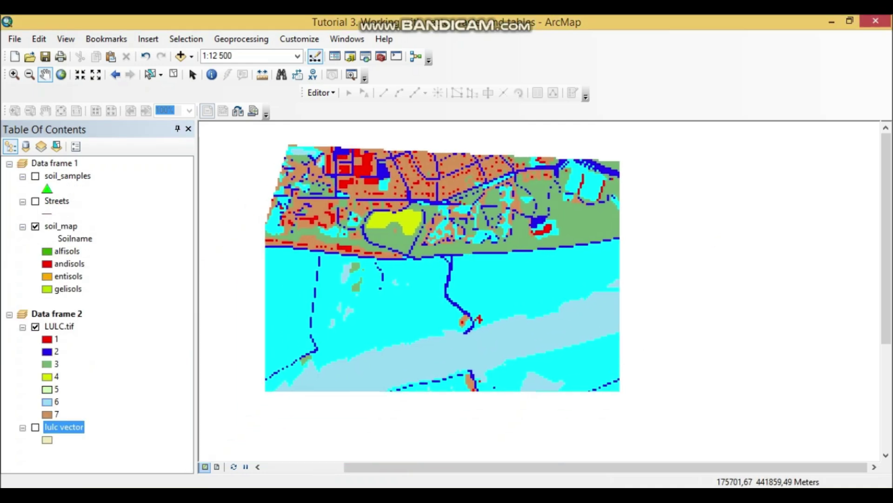
left_click(35, 427)
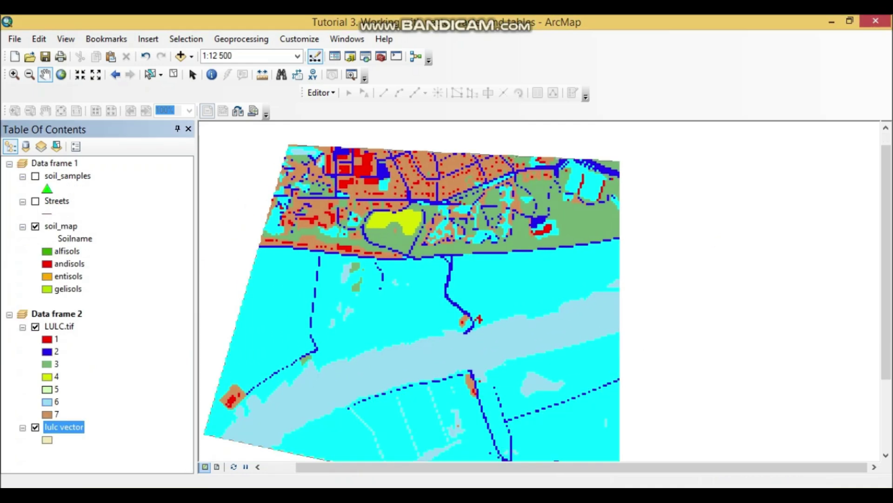
Open the attribute tables of lulc vector and LULC.tif and alternate between them to compare how their data is stored
right_click(64, 427)
left_click(107, 168)
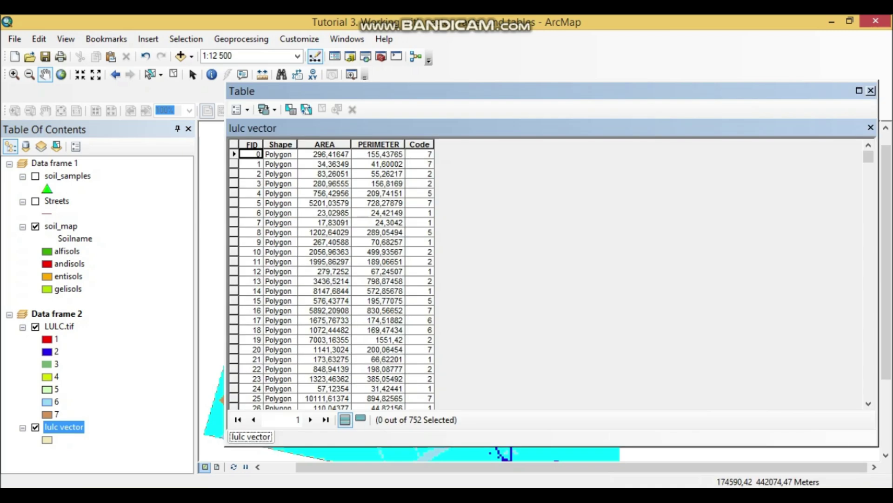
left_click(59, 327)
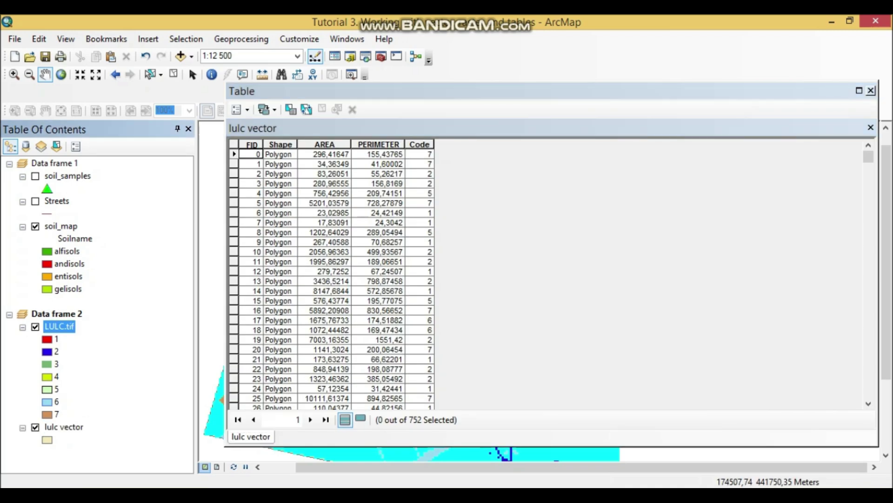
right_click(66, 326)
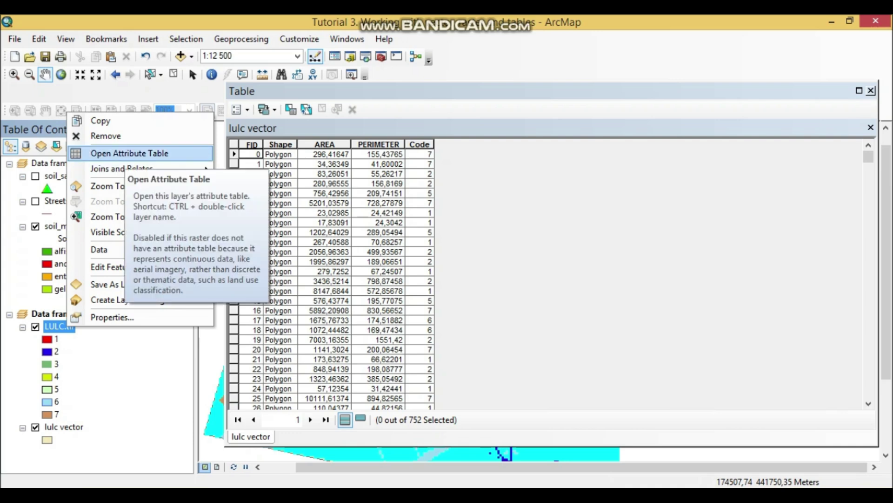
left_click(125, 154)
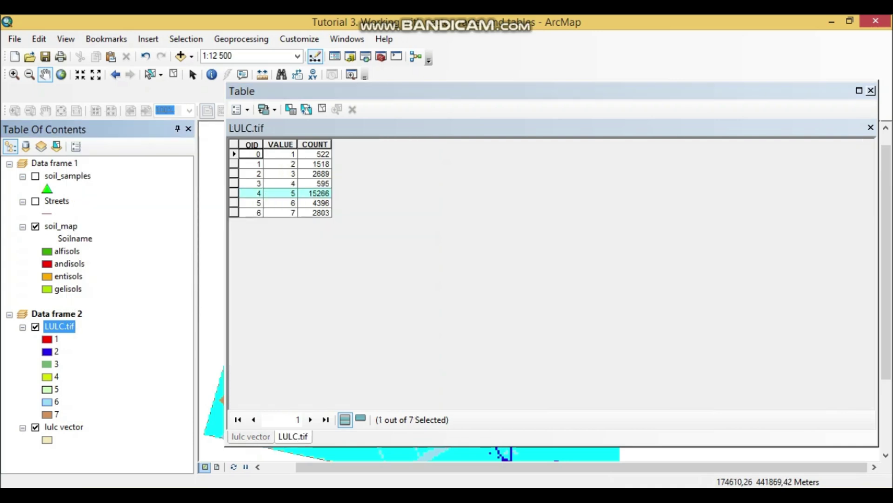
left_click(251, 437)
left_click(293, 436)
left_click(251, 436)
left_click(293, 436)
left_click(251, 436)
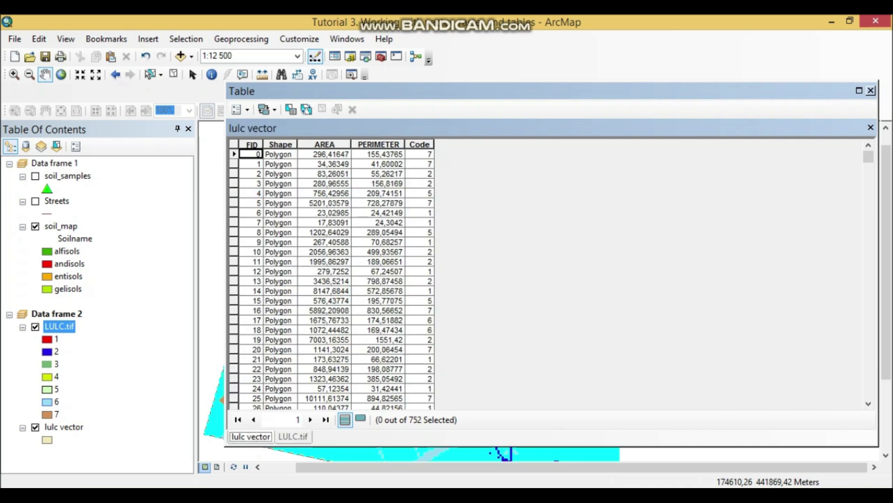
Alternate between the LULC.tif and lulc vector attribute tables to compare their columns and records
left_click(293, 436)
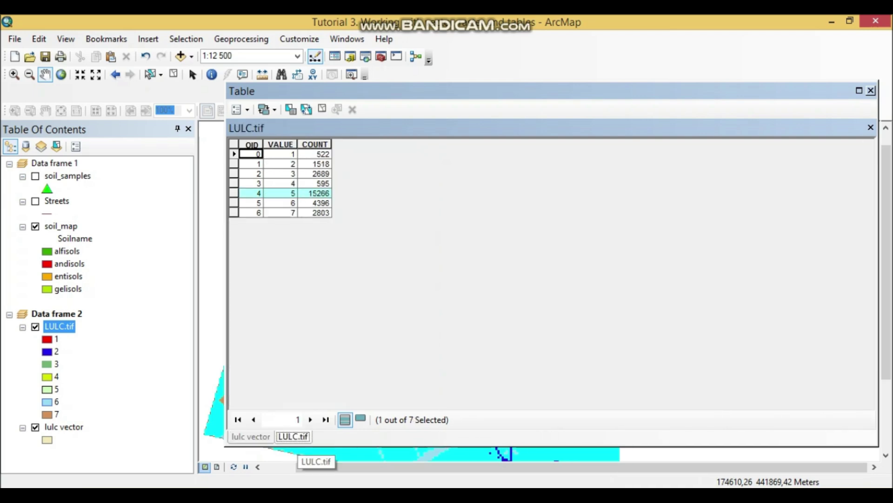
left_click(251, 436)
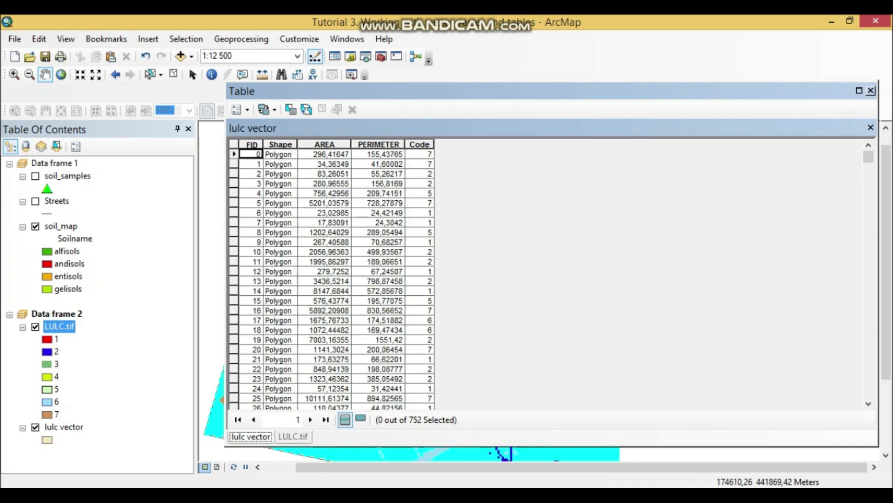
left_click(293, 436)
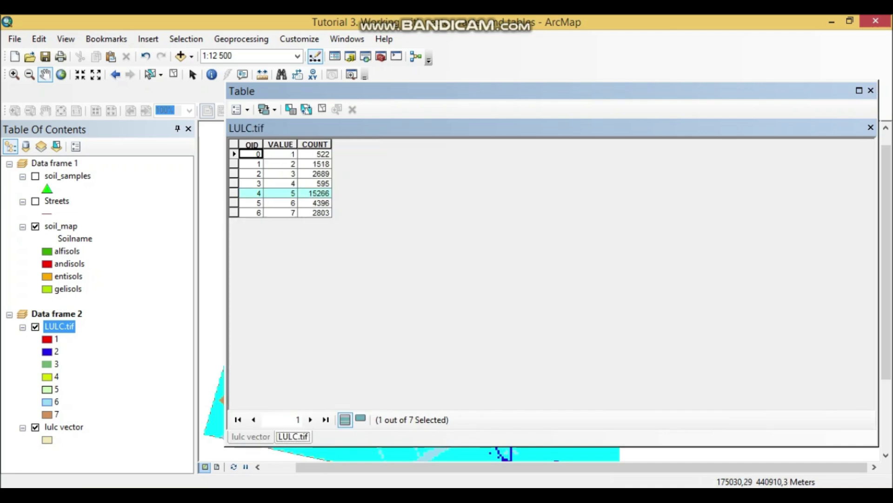
left_click(250, 436)
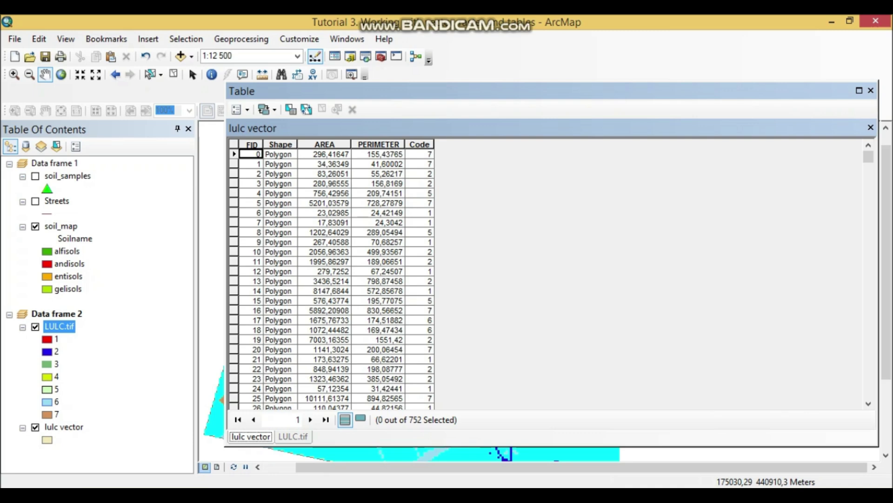
Examine the FID, Shape and AREA columns of the lulc vector table and check the field commands offered for Shape and AREA
left_click(251, 144)
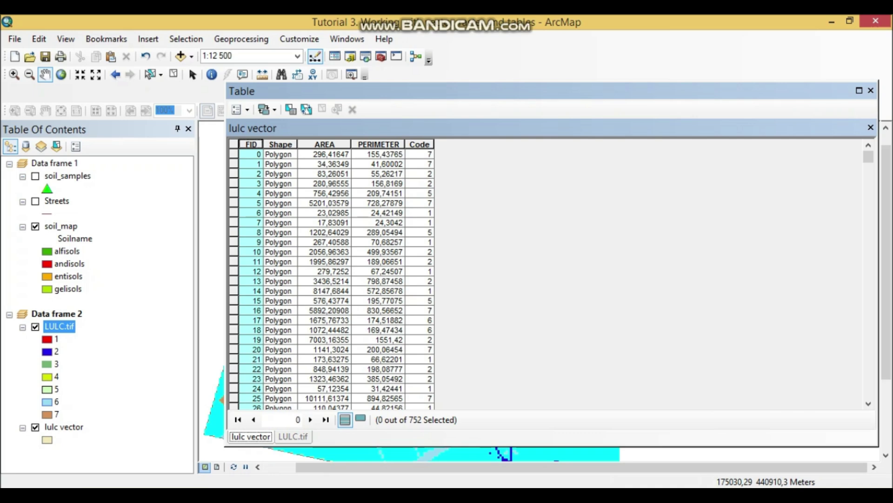
left_click(281, 144)
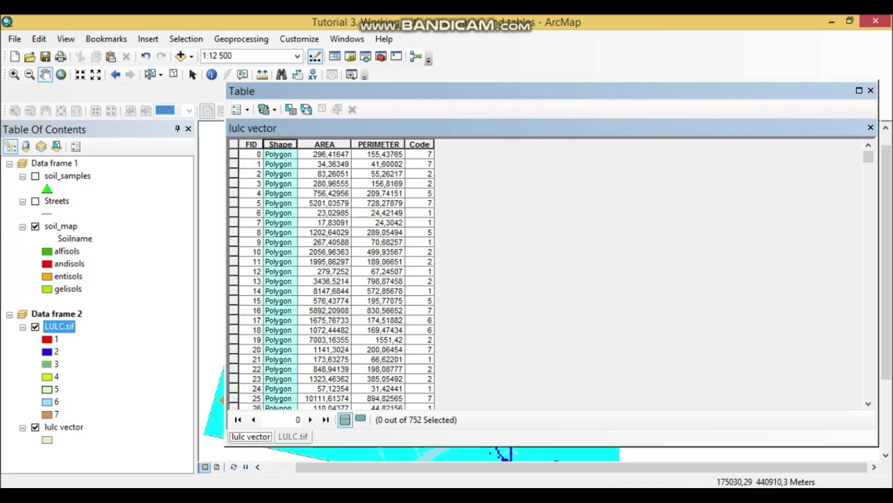
right_click(284, 144)
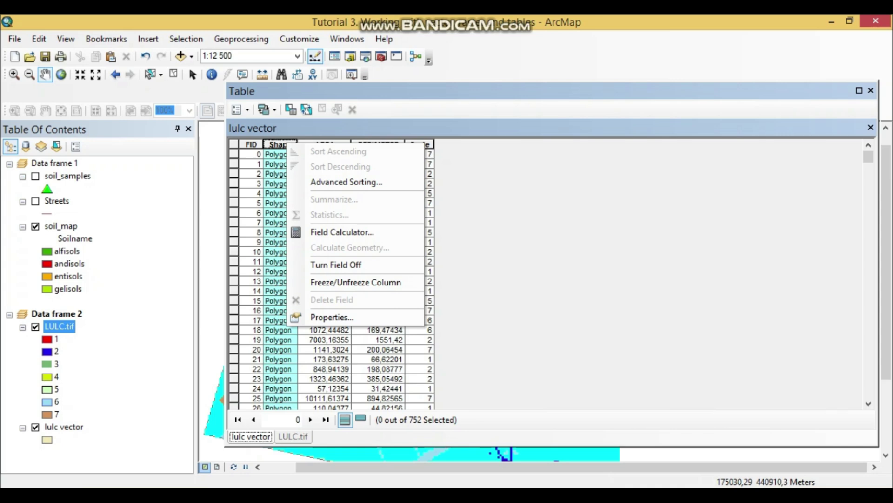
key("Escape")
left_click(324, 144)
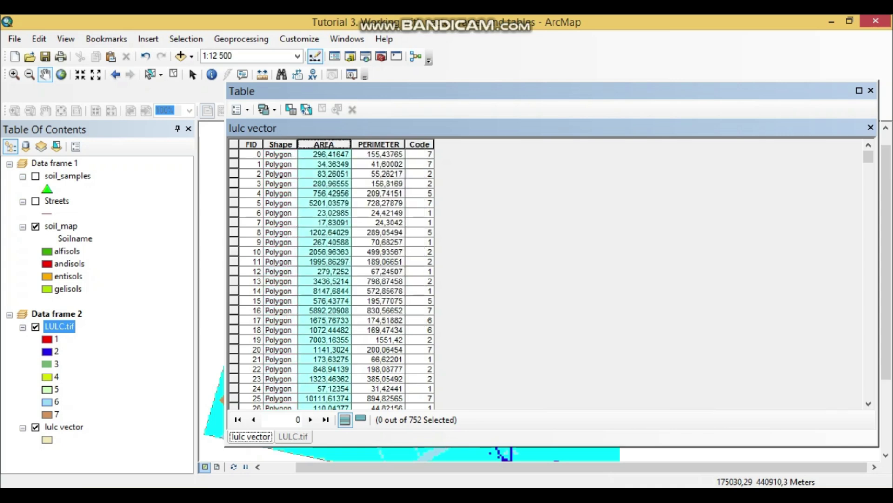
left_click(63, 426)
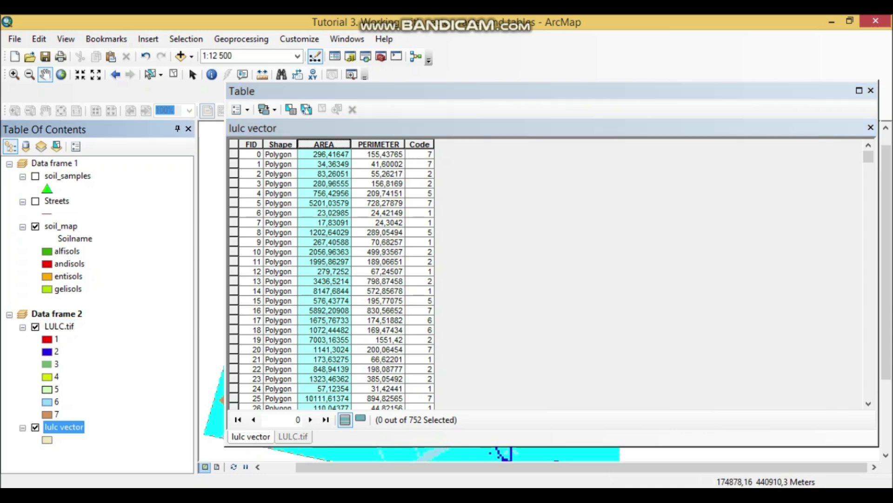
right_click(325, 140)
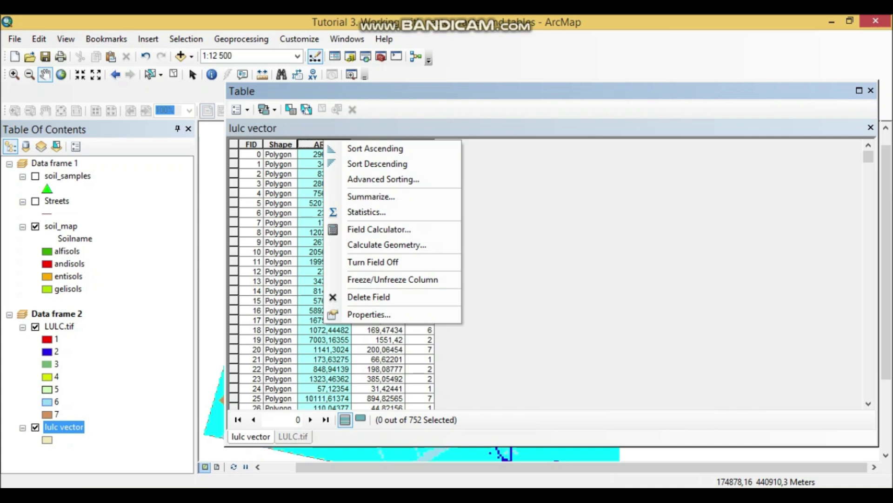
left_click(505, 282)
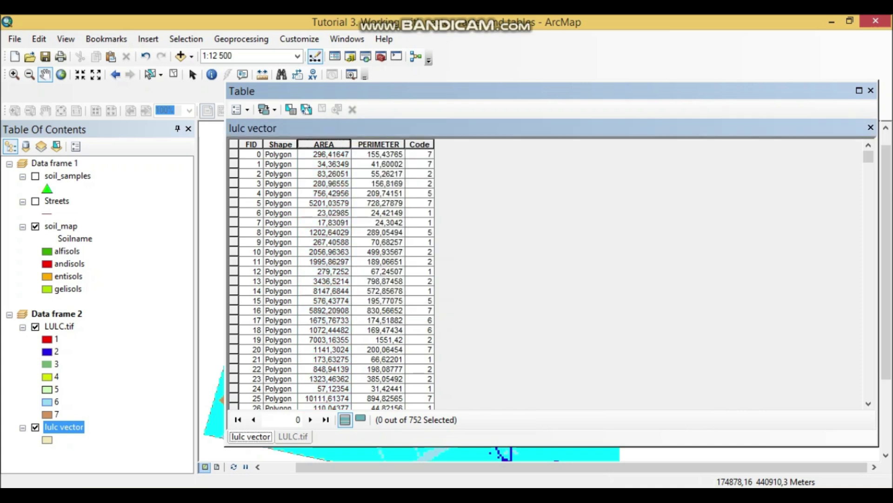
right_click(323, 144)
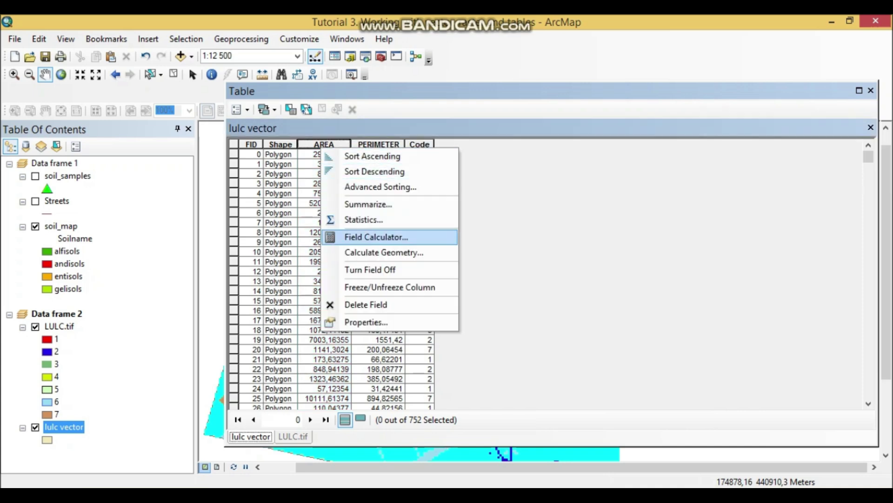
key("Escape")
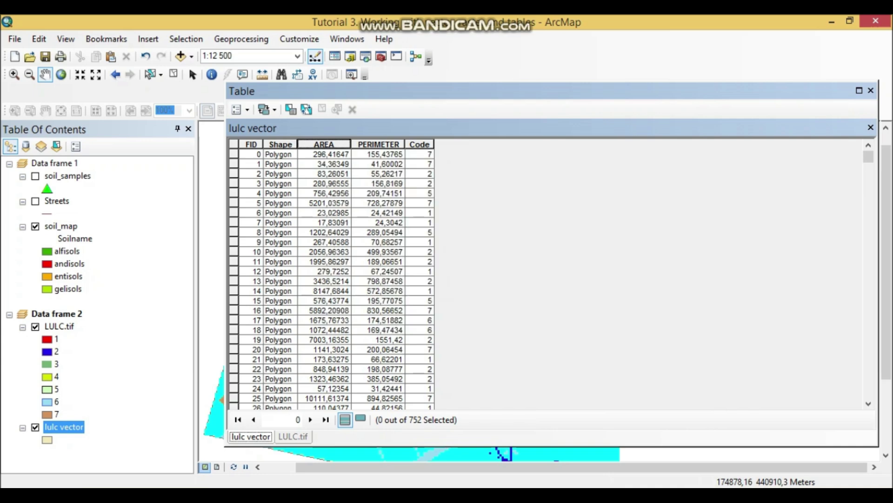
Check which field commands are offered for the PERIMETER and Code columns of the lulc vector table
left_click(378, 144)
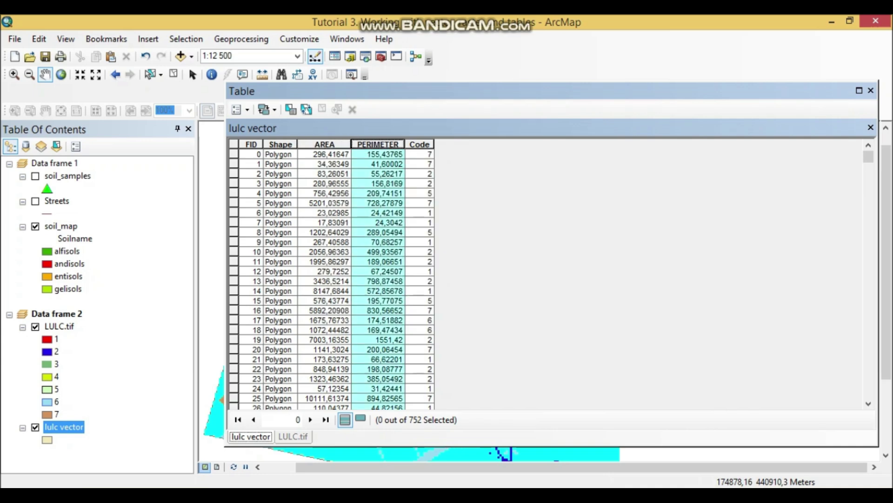
right_click(386, 144)
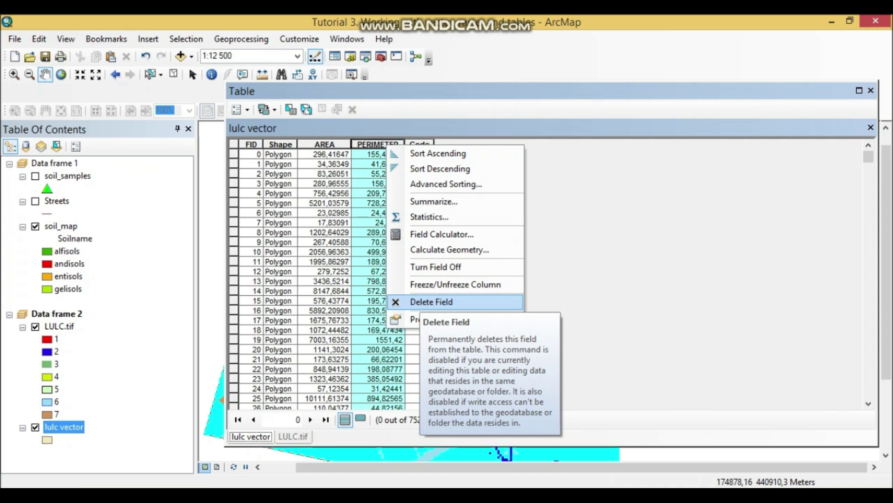
key("Escape")
left_click(419, 144)
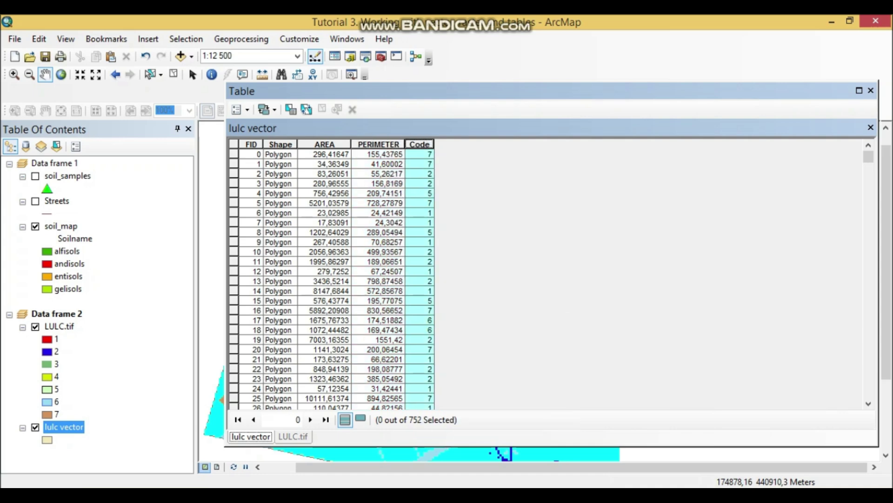
right_click(421, 144)
key("Escape")
In the LULC.tif attribute table, sort the records by COUNT in ascending order and clear the record selection
left_click(293, 436)
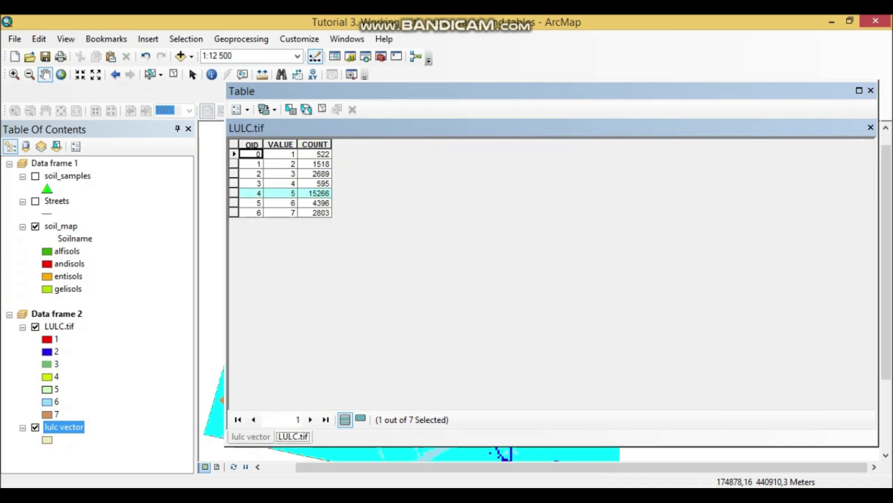
left_click(251, 144)
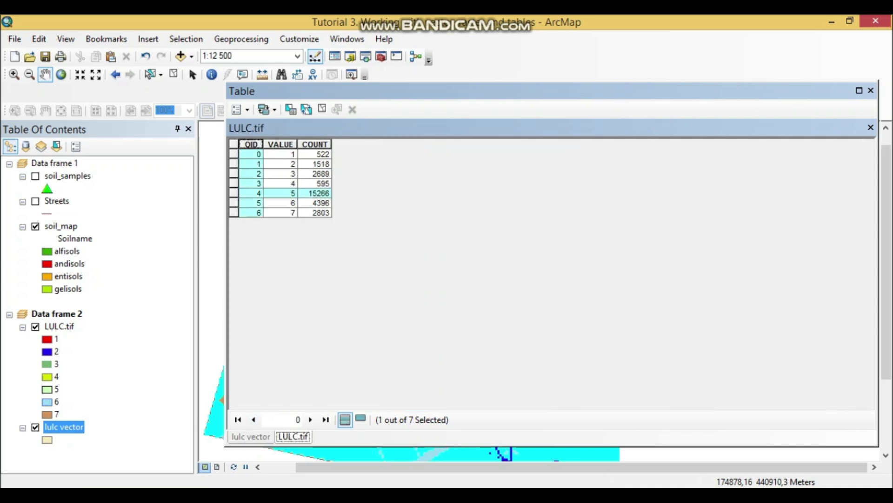
left_click(281, 144)
right_click(287, 145)
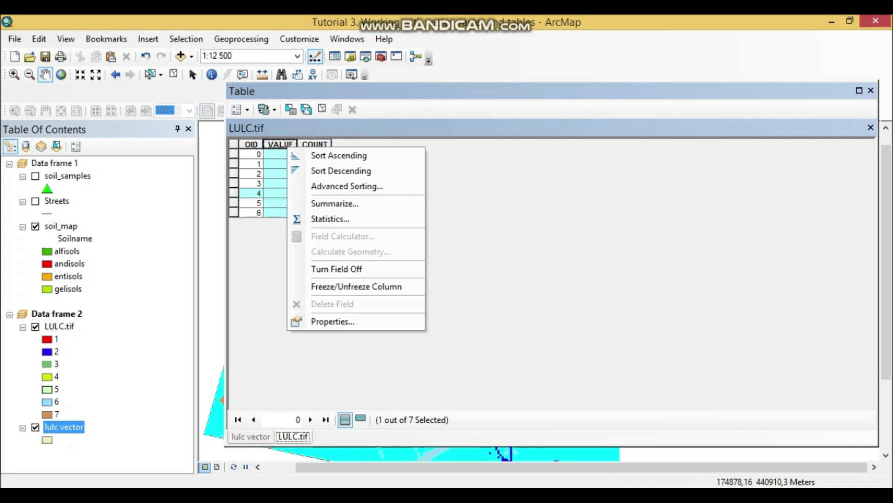
double_click(315, 144)
left_click(322, 109)
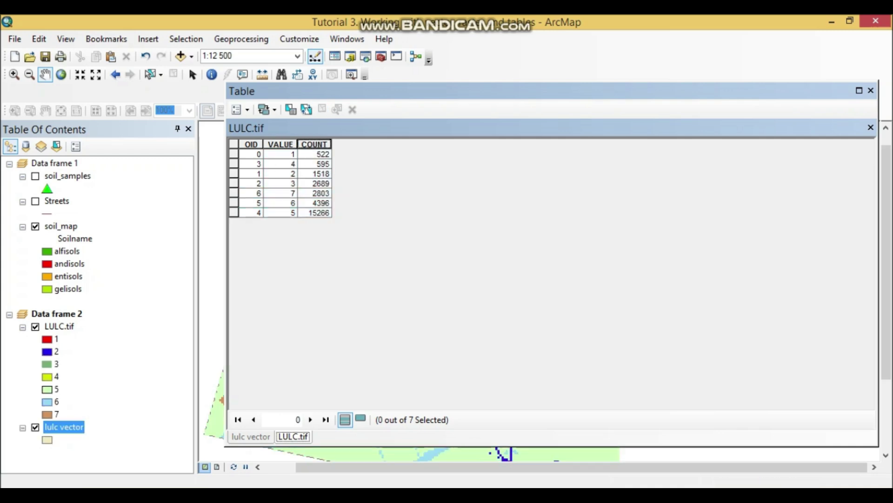
Check the field commands offered for the COUNT, OID and VALUE columns of the LULC.tif table, and its table options
left_click(315, 144)
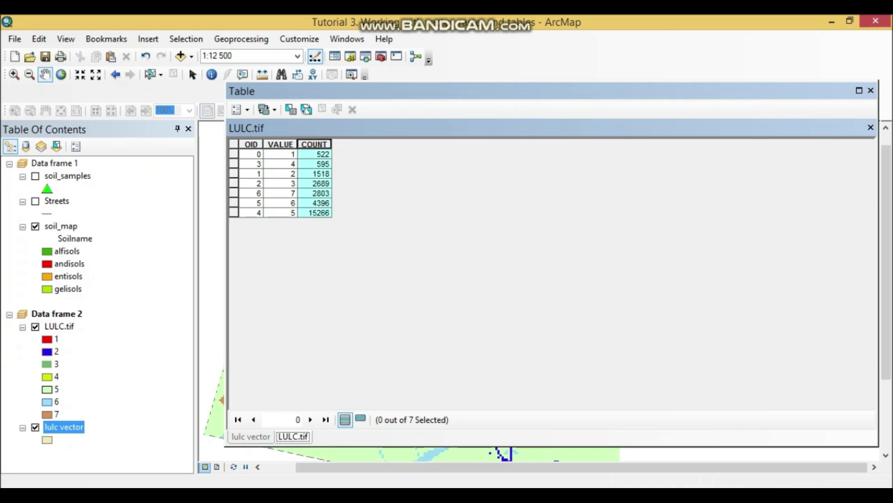
right_click(317, 144)
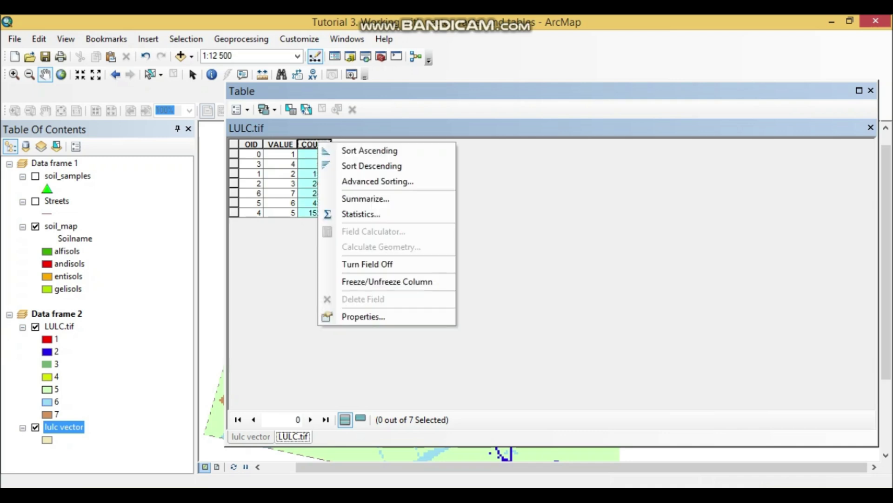
key("Escape")
left_click(251, 144)
right_click(252, 144)
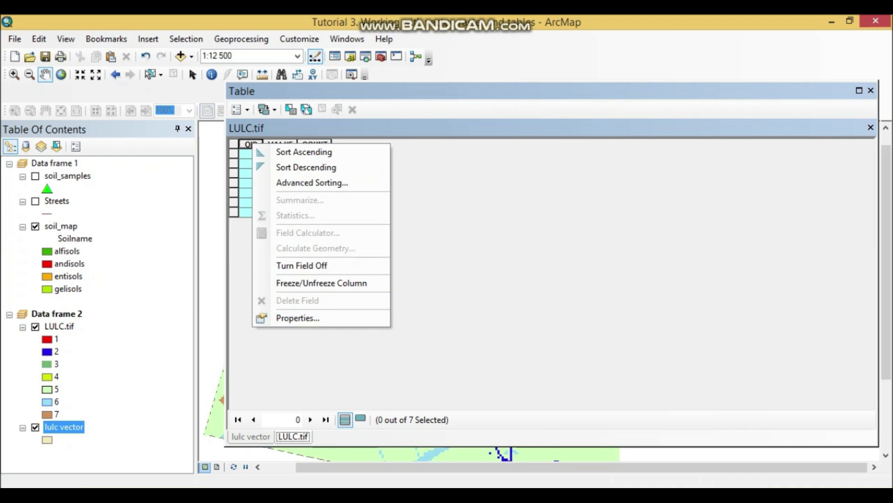
key("Escape")
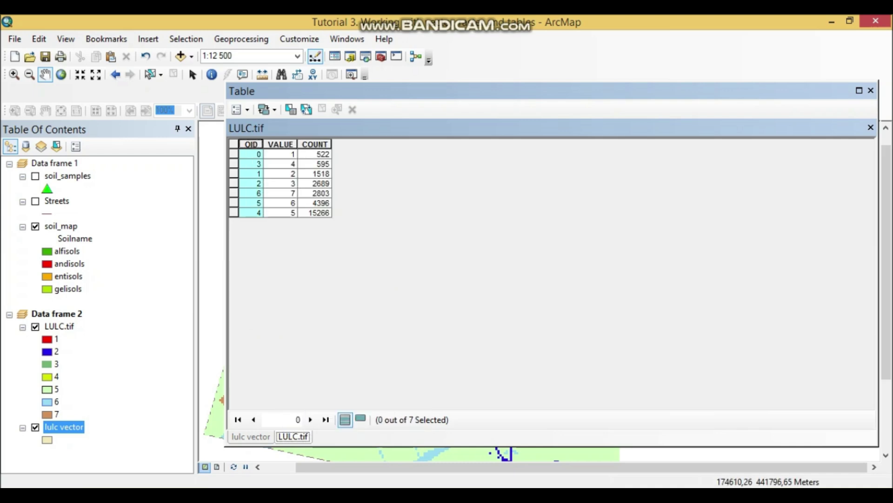
left_click(286, 144)
right_click(287, 144)
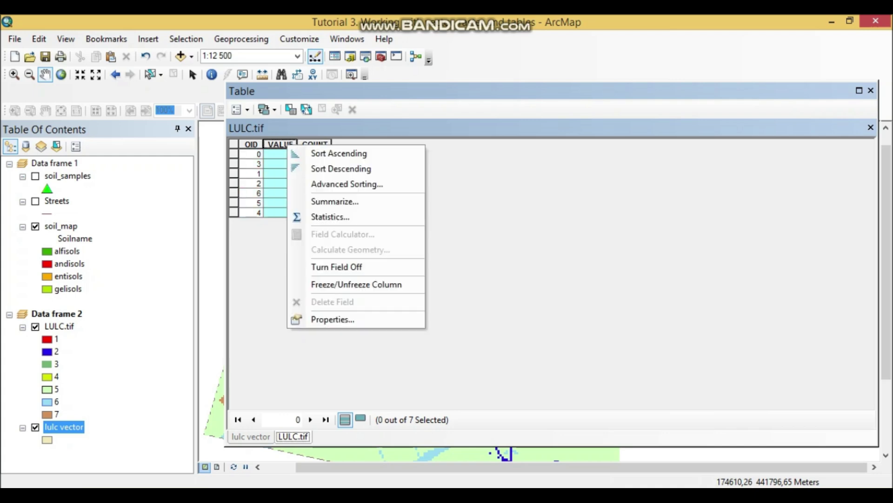
key("Escape")
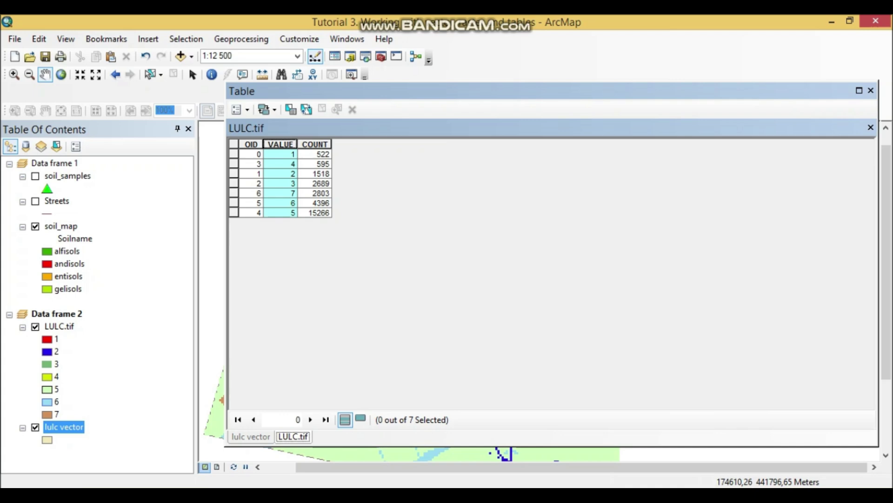
left_click(251, 154)
left_click(315, 143)
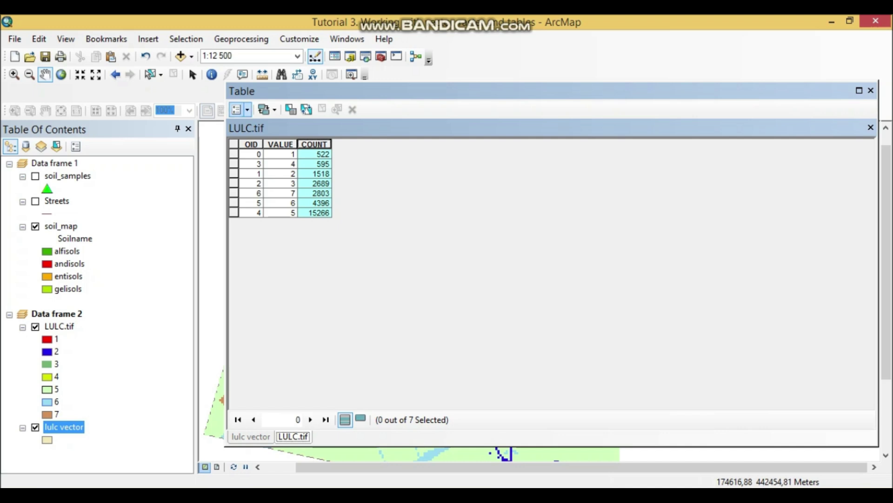
left_click(238, 109)
left_click(274, 207)
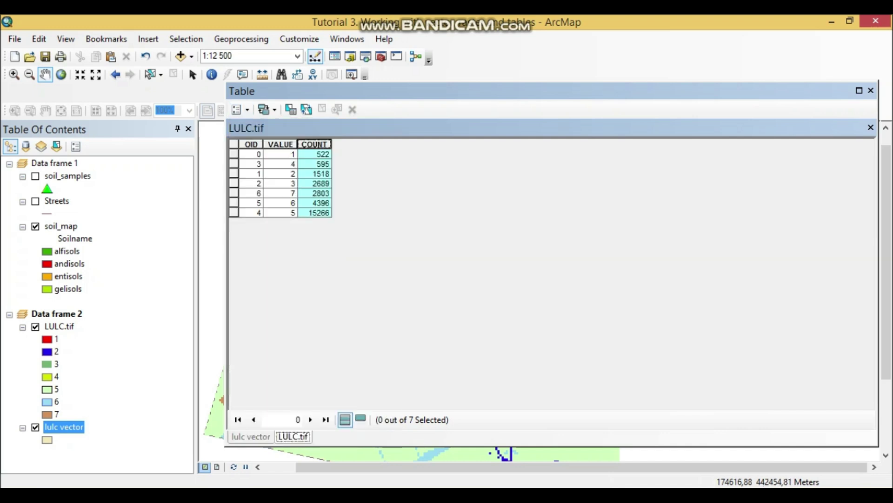